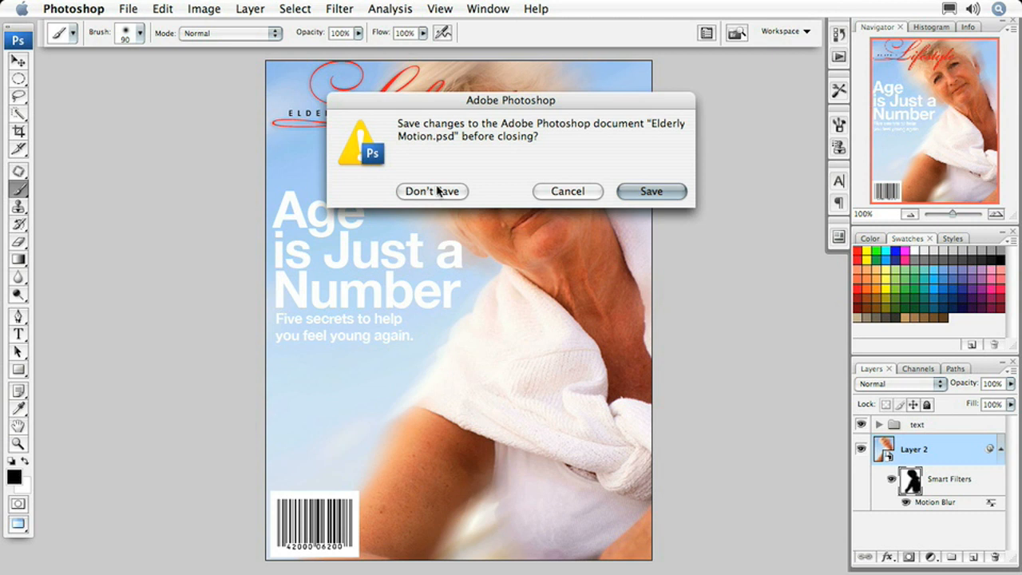
Close the Elderly Motion document without saving and open Maarten.jpg from the Chapter 08 folder in Bridge, in full screen mode.
click(432, 191)
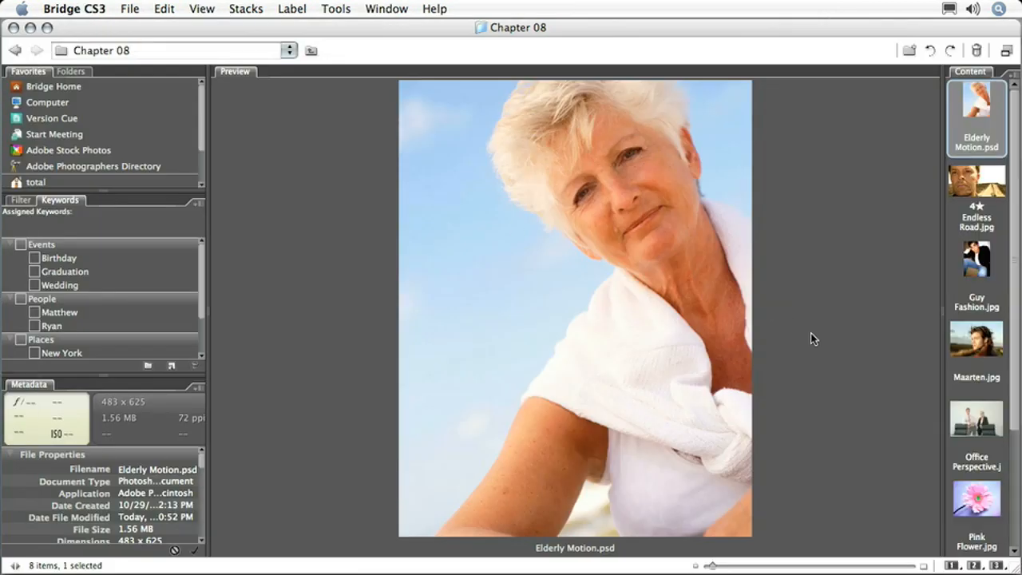
click(975, 353)
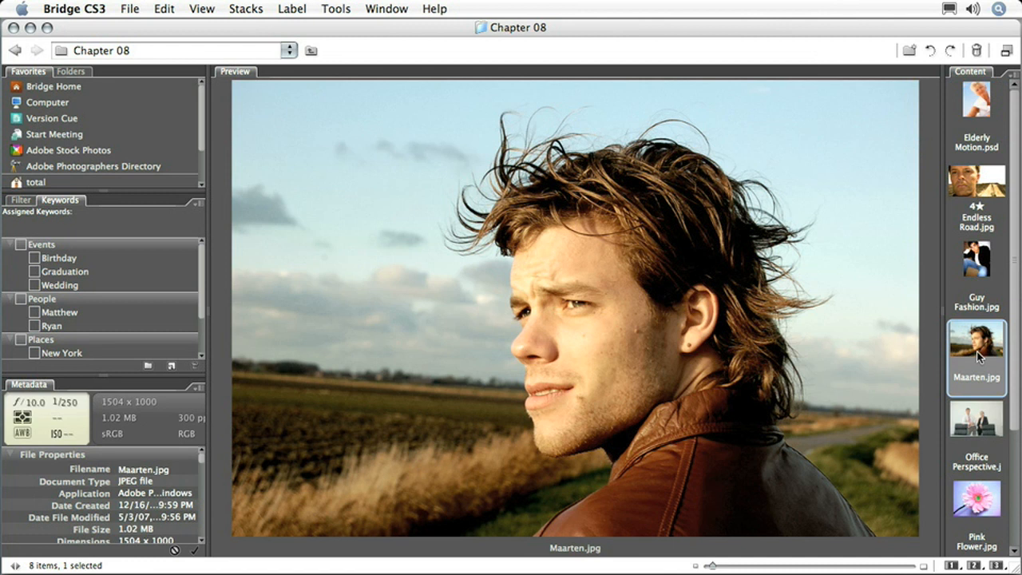
double_click(977, 355)
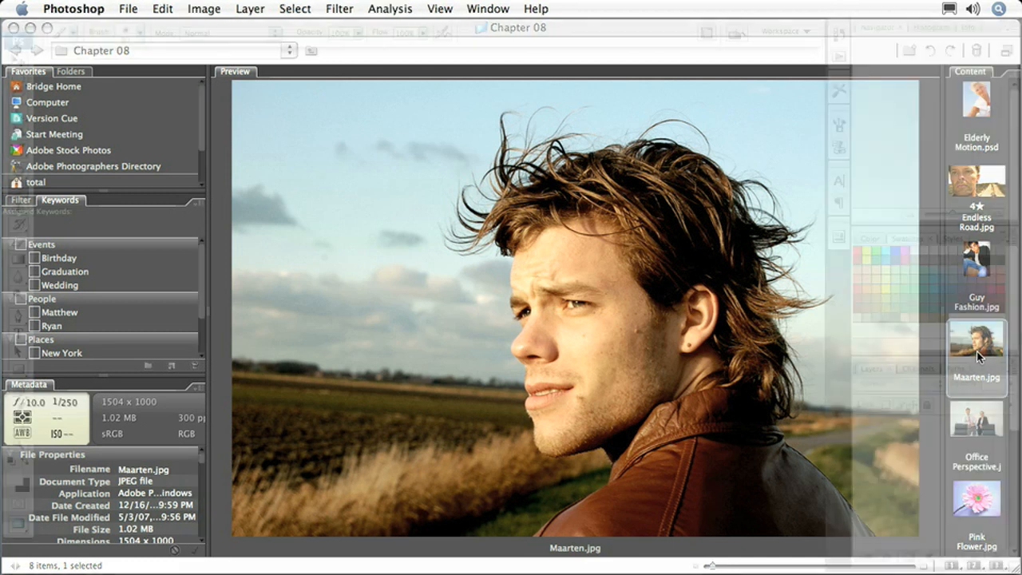
key(f)
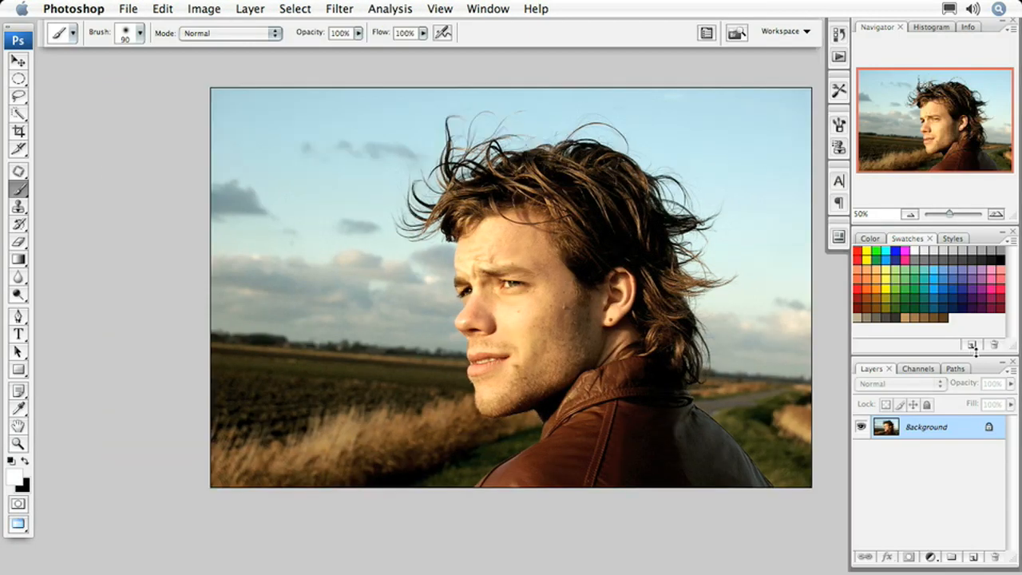
drag(775, 327, 702, 335)
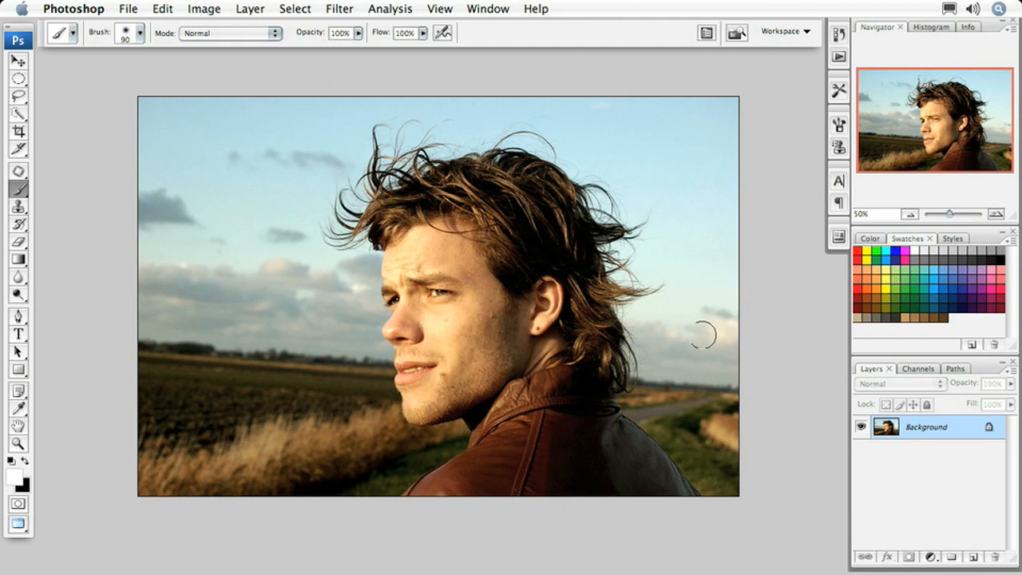
Duplicate the Background layer twice to stack two full copies of the photo above it.
key(v)
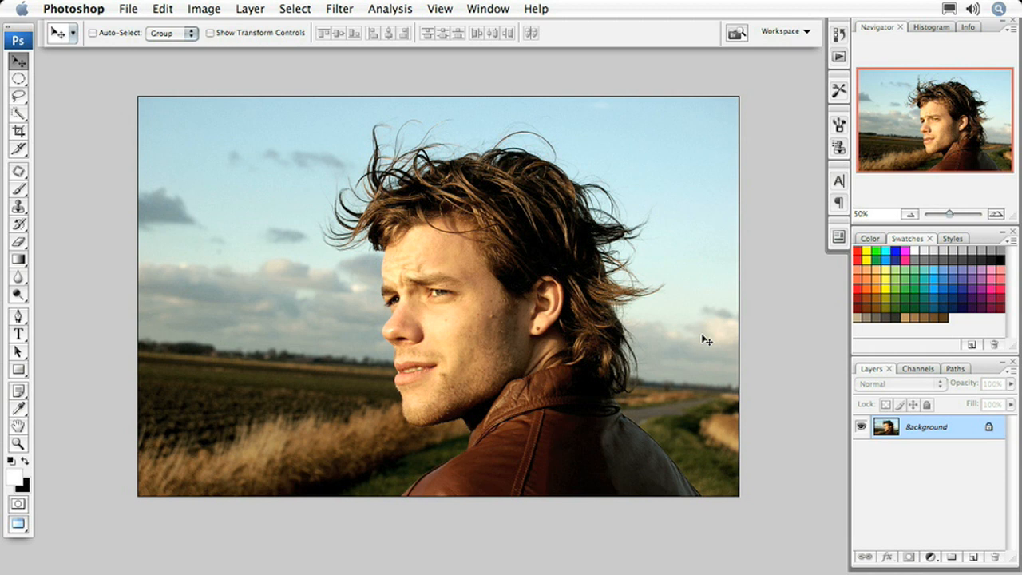
key(super+j)
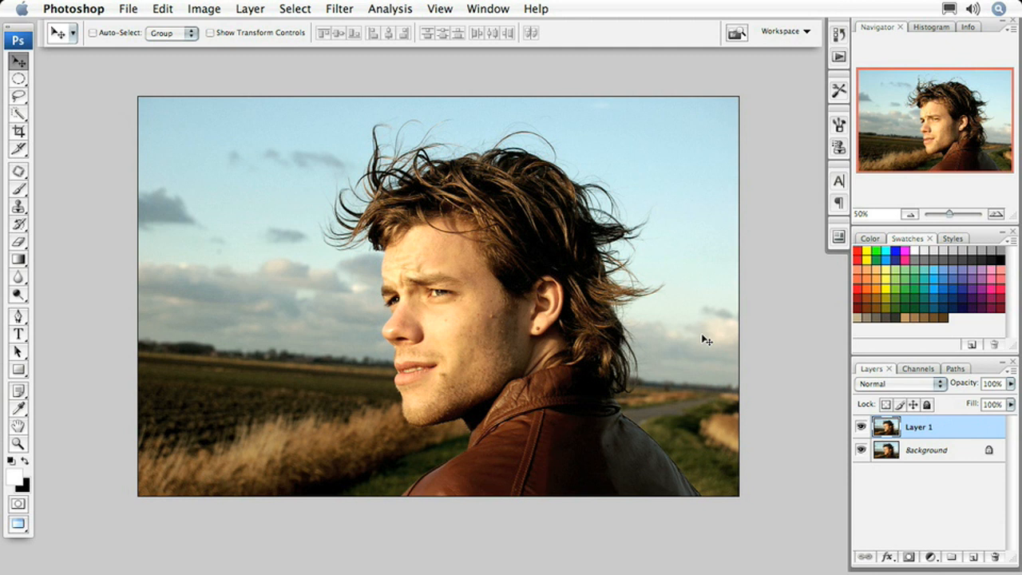
key(super+j)
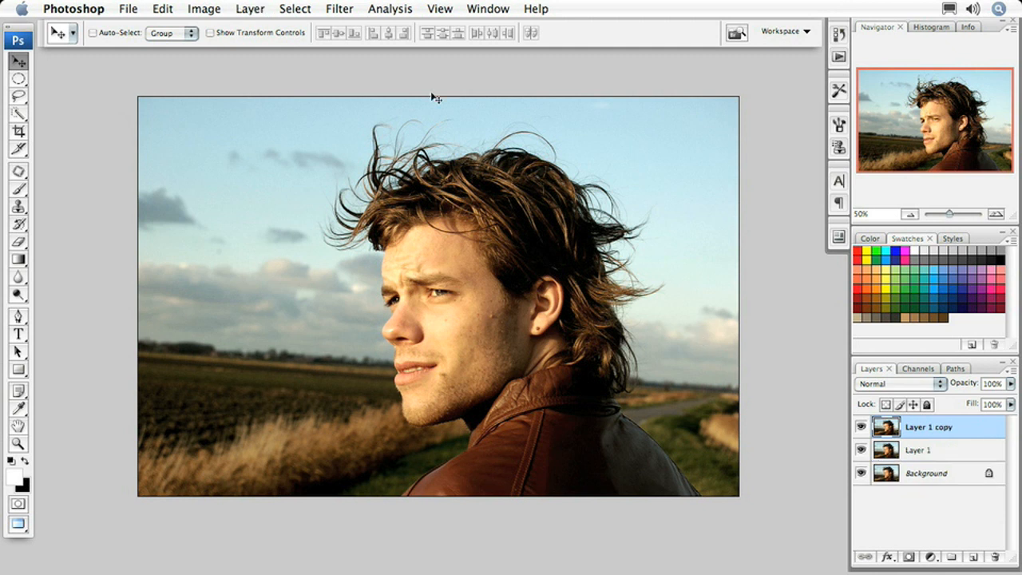
Apply a High Pass filter with a radius of 4 pixels to the topmost layer copy.
click(338, 8)
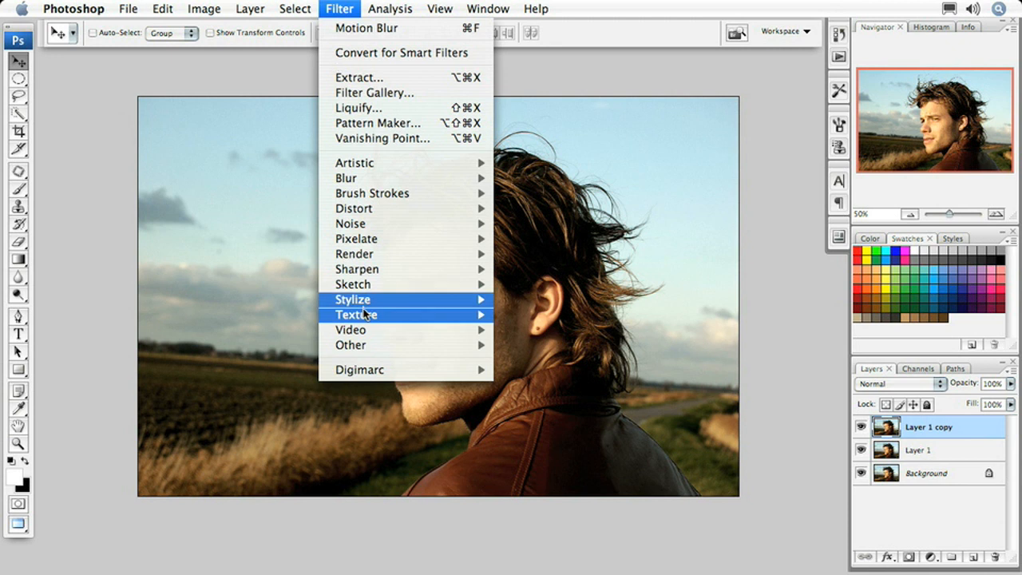
mouse_move(374, 346)
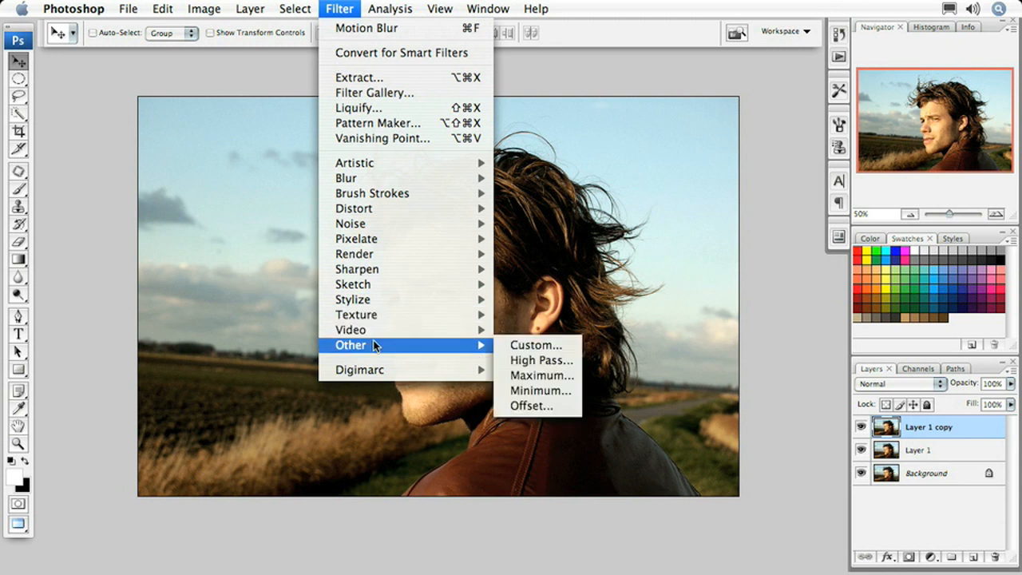
click(514, 359)
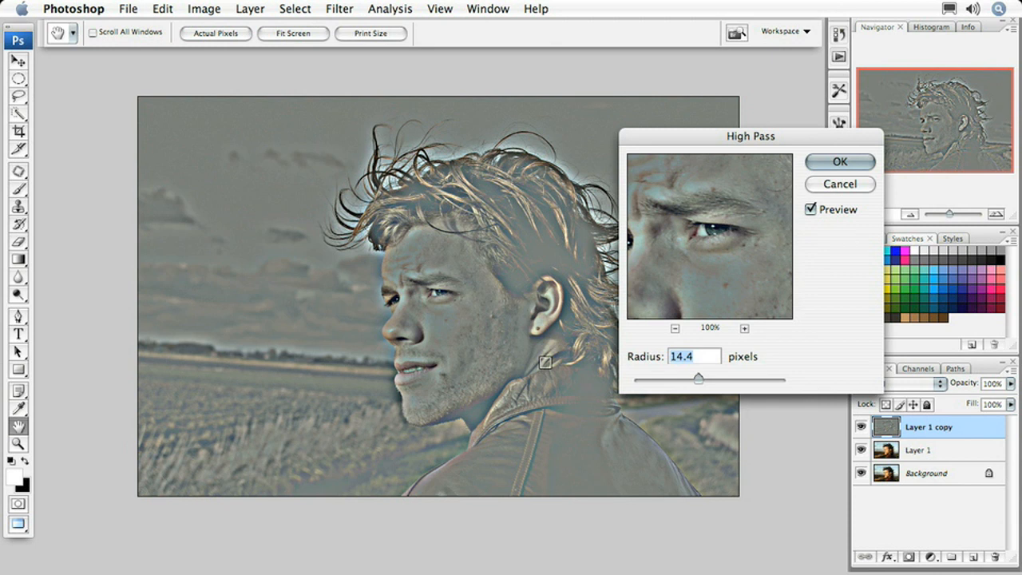
text(4)
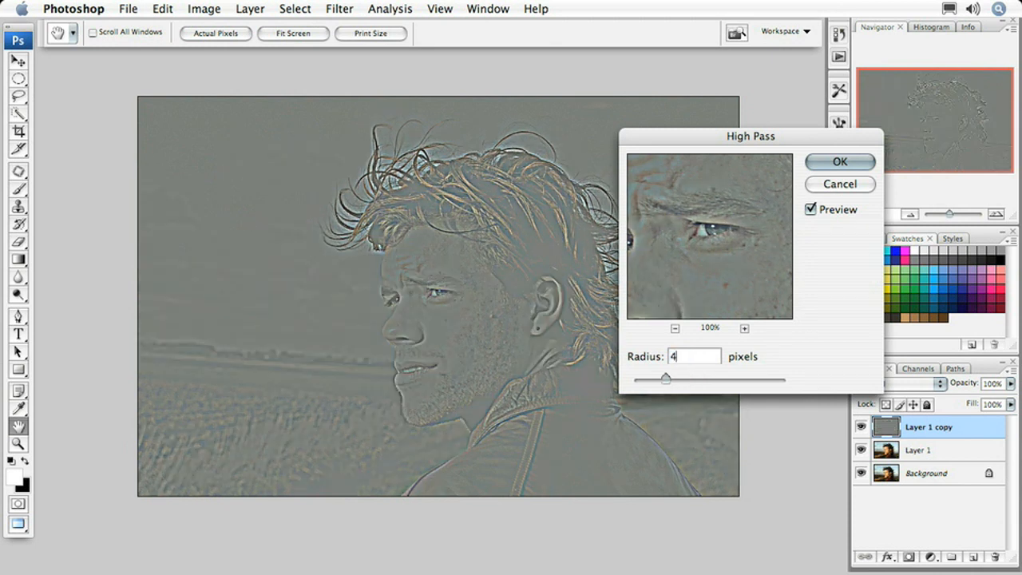
key(Return)
key(v)
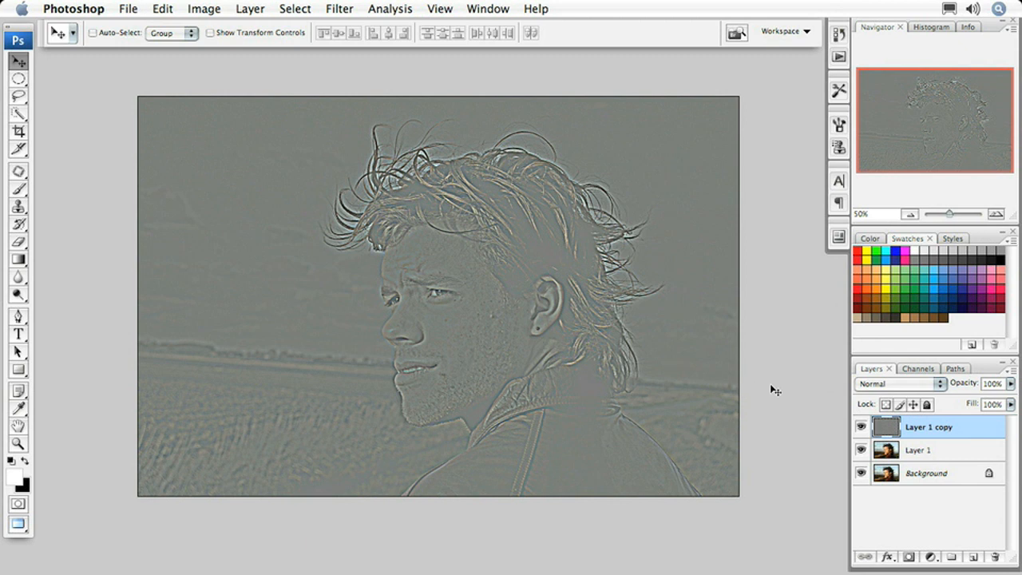
Set the high-pass layer's blend mode to Vivid Light and merge it down into Layer 1.
click(896, 387)
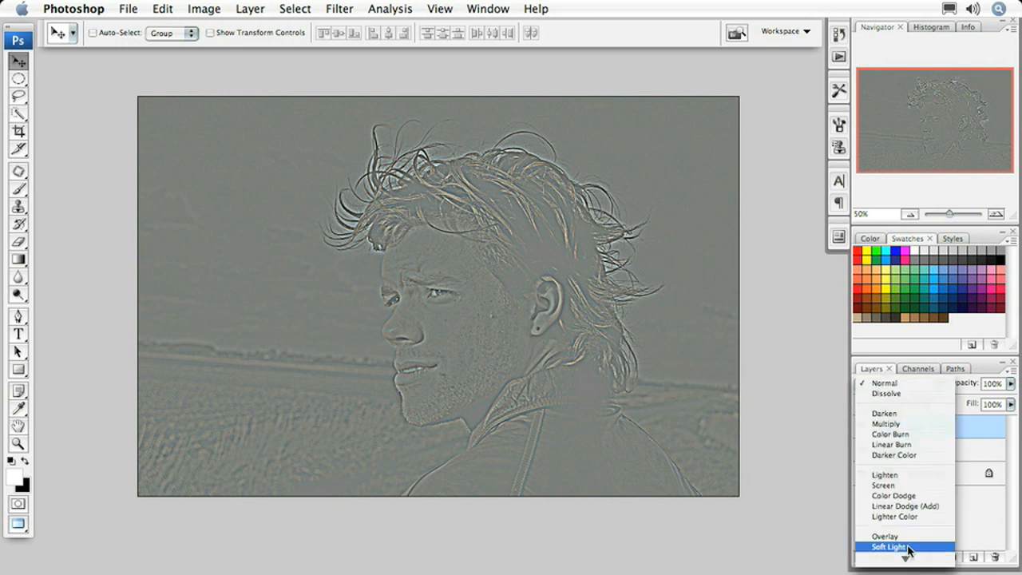
mouse_move(905, 558)
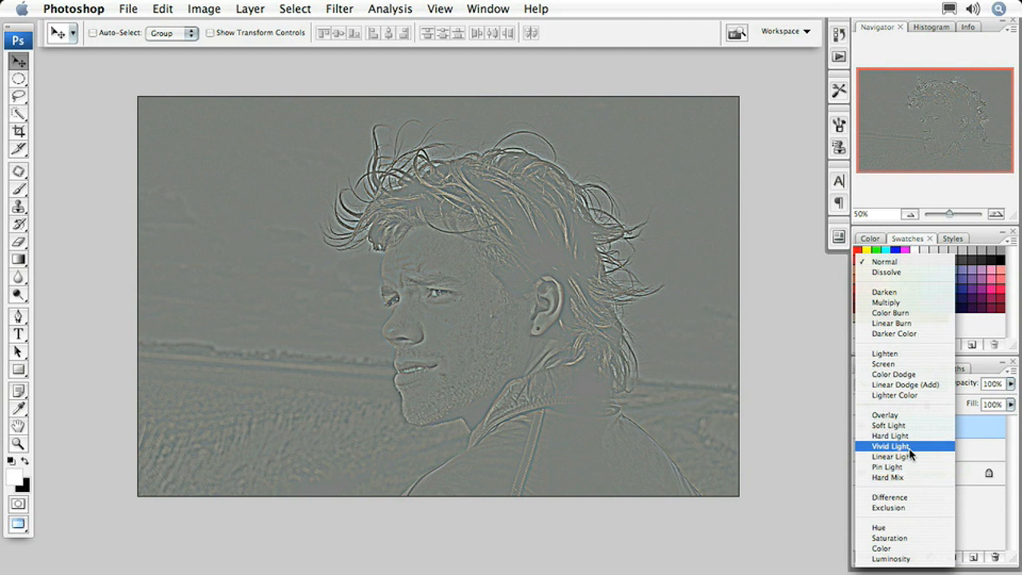
click(890, 445)
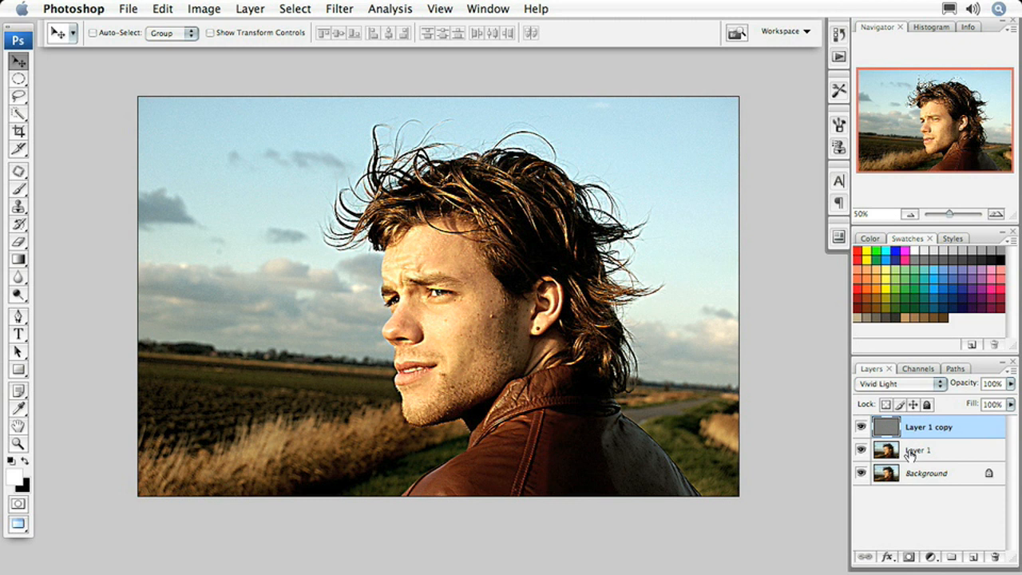
key(super+e)
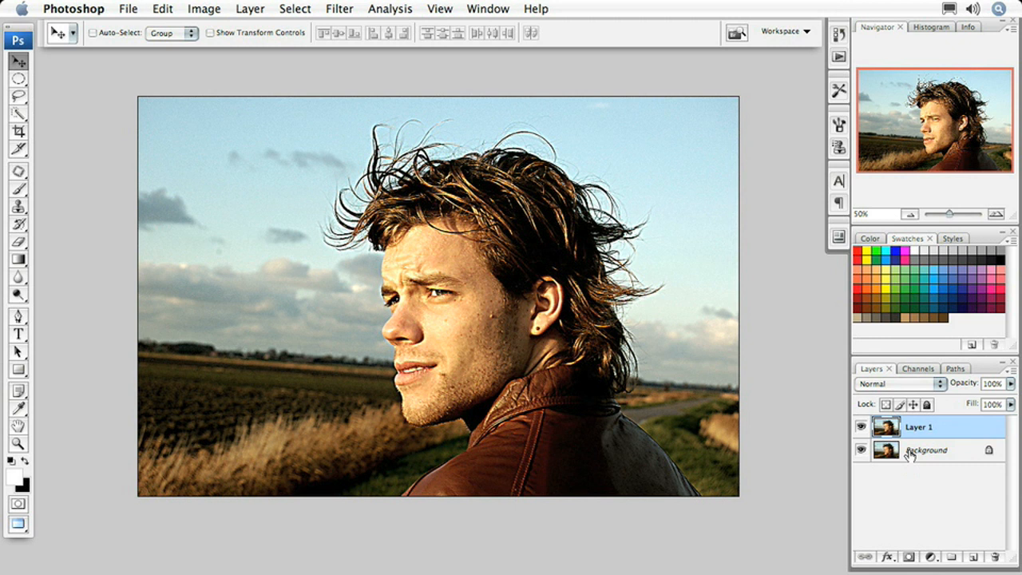
Duplicate the merged Layer 1 and apply a High Pass filter with a radius of 6 pixels to the copy.
key(super+j)
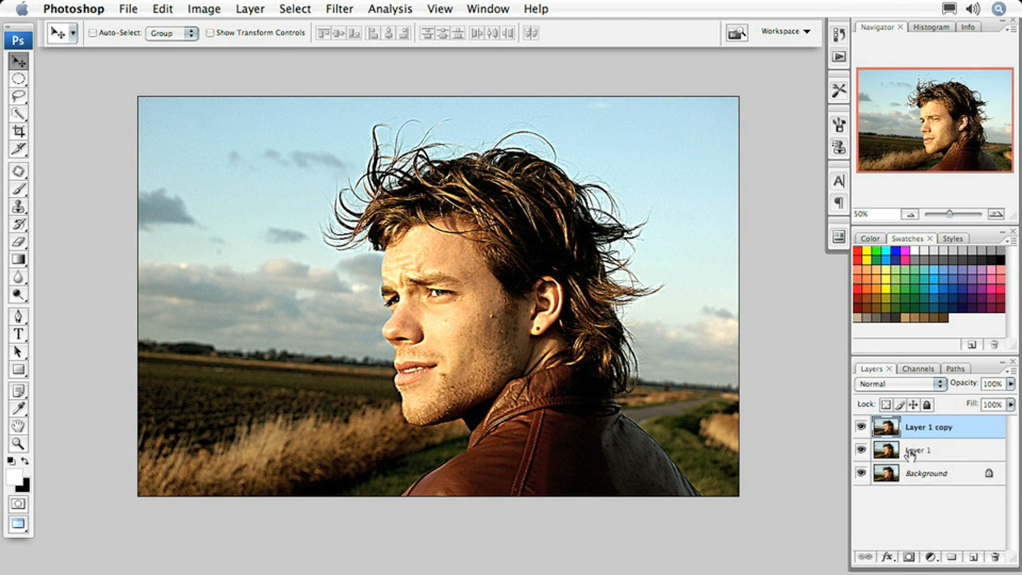
click(339, 10)
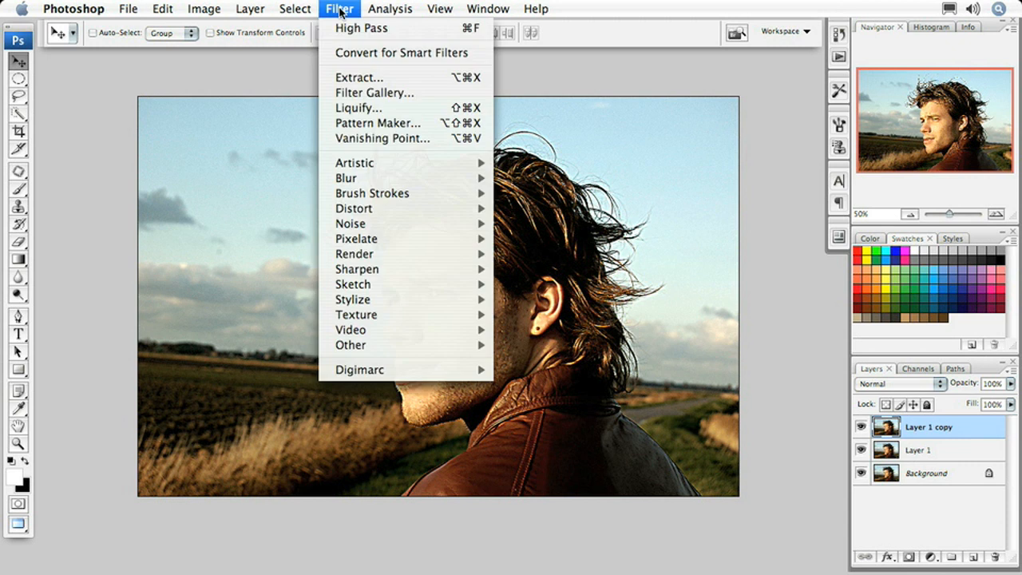
mouse_move(402, 340)
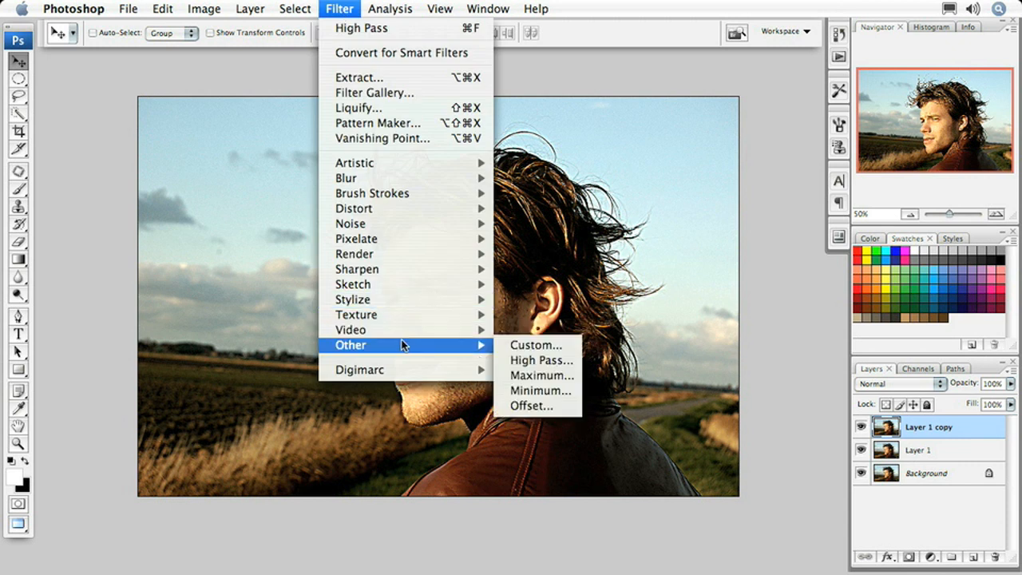
click(508, 360)
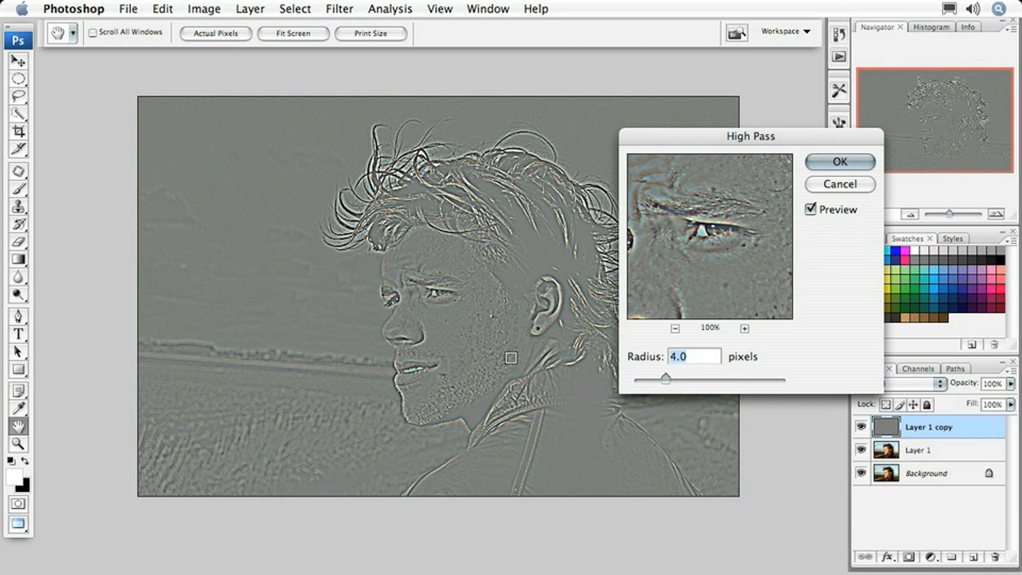
text(6)
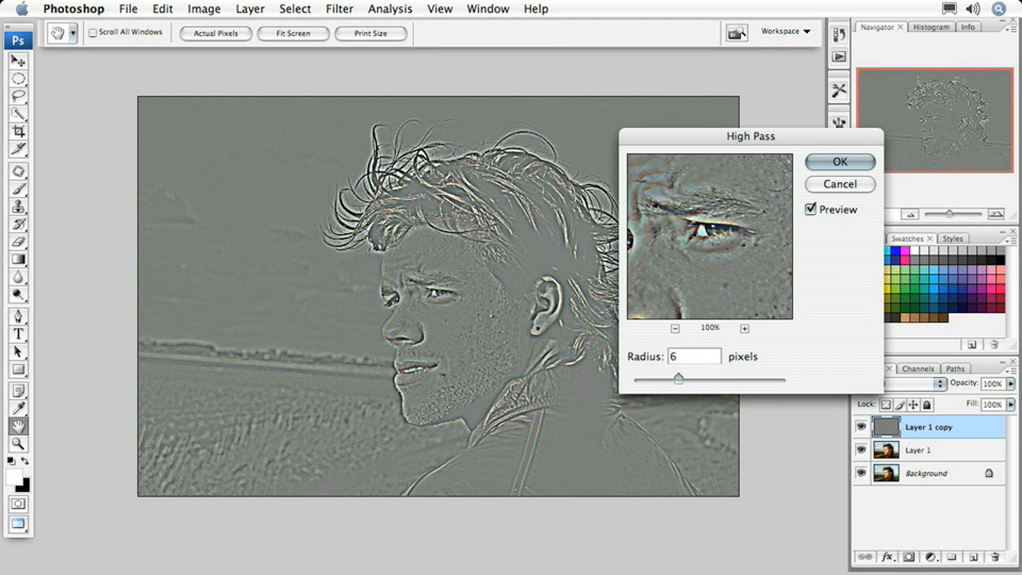
click(839, 163)
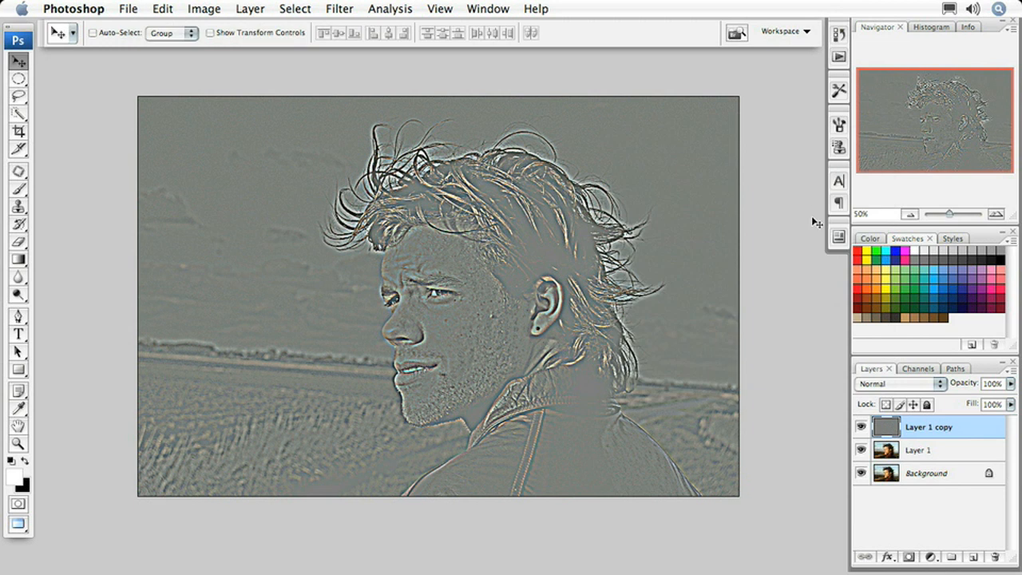
Give the second high-pass layer 40% opacity and the Color blend mode, and merge it down into Layer 1.
key(4)
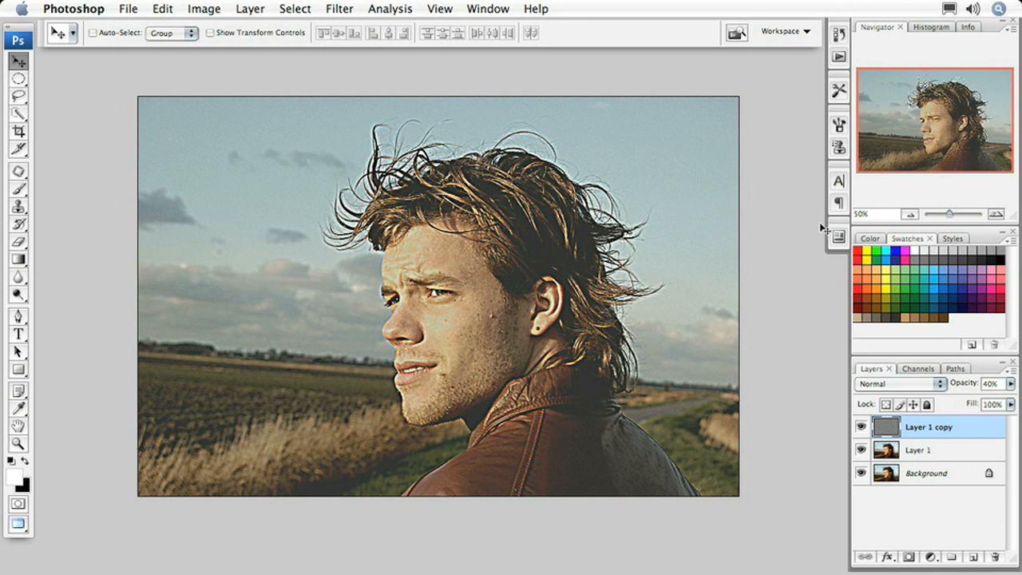
click(927, 386)
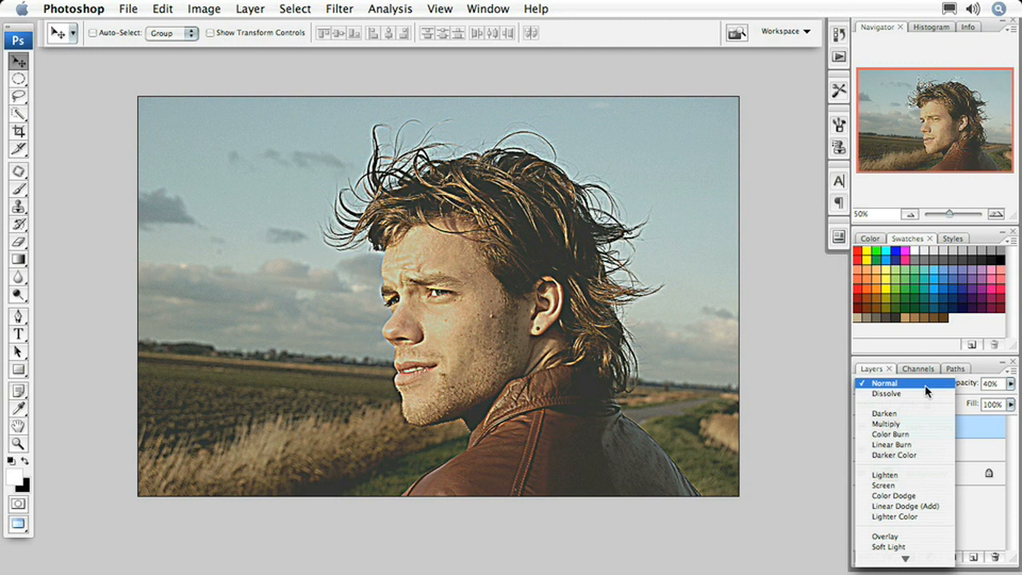
mouse_move(904, 558)
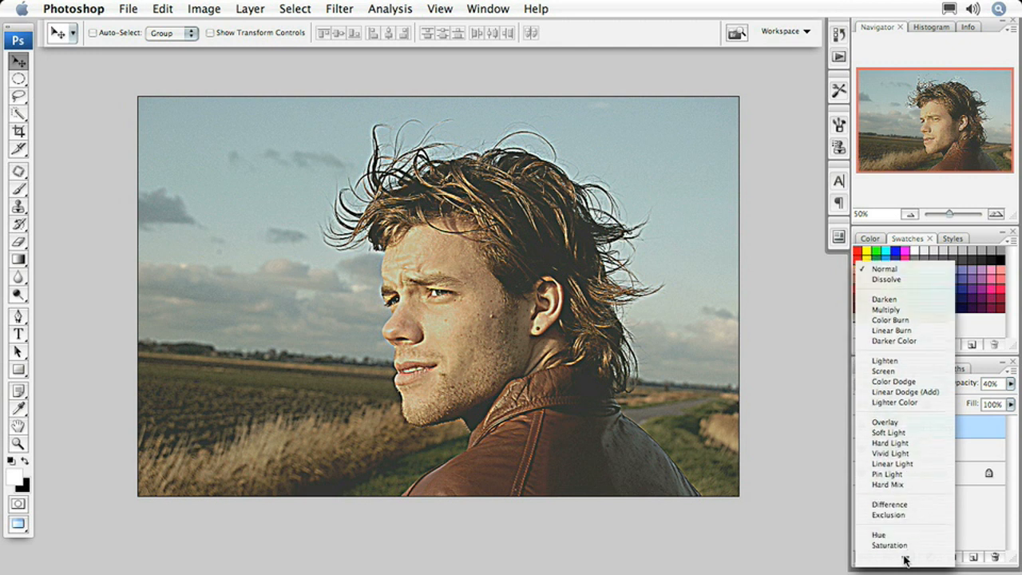
click(905, 549)
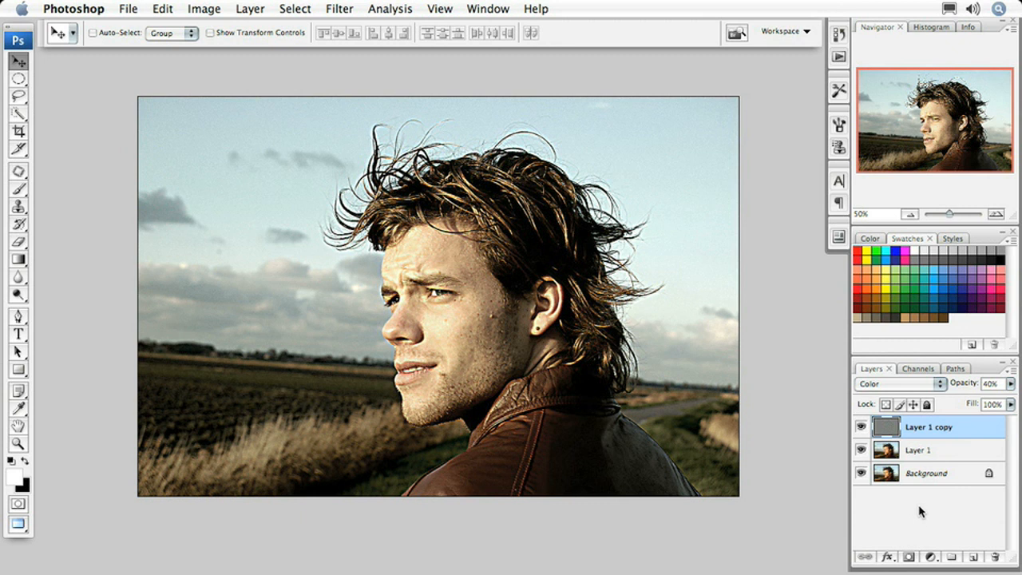
key(super+e)
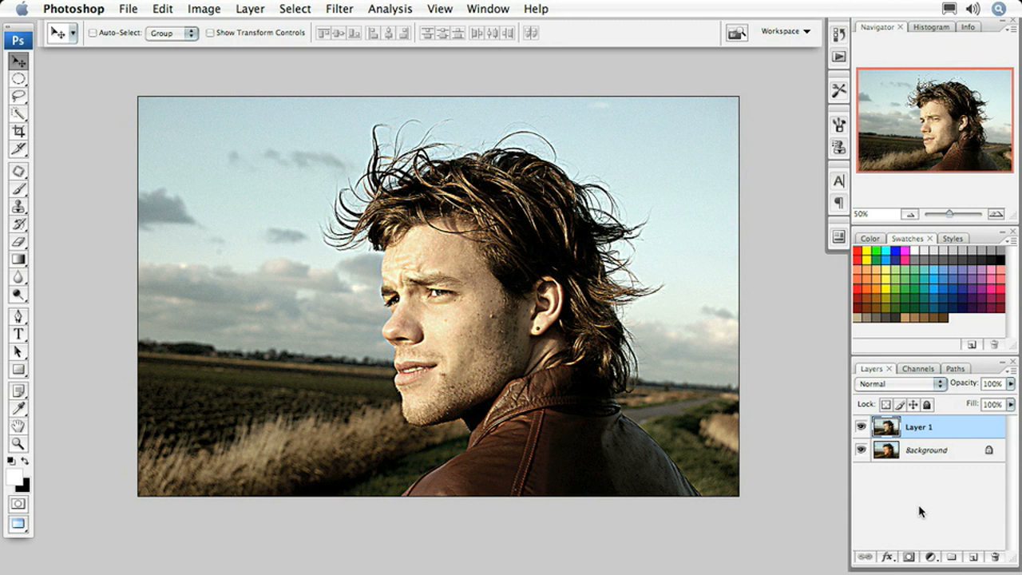
Duplicate the desaturated Layer 1 and apply a Gaussian Blur with a radius of 7 pixels to the copy.
key(super+j)
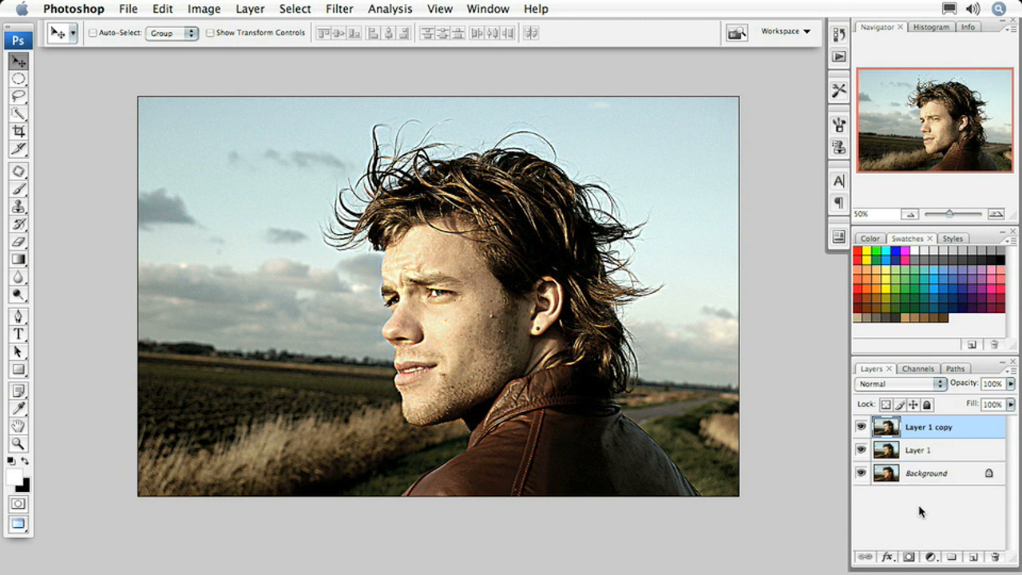
click(347, 11)
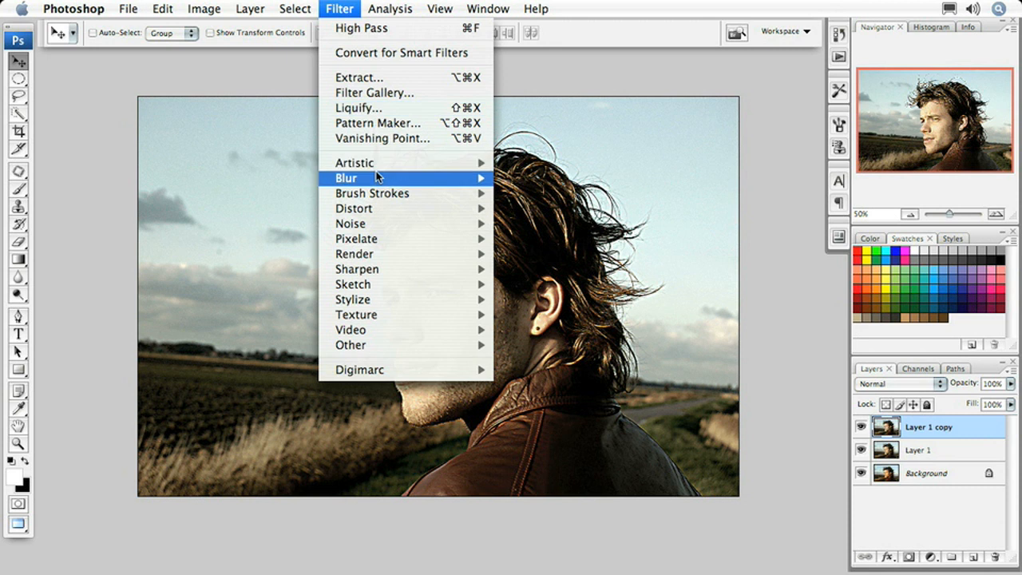
mouse_move(381, 176)
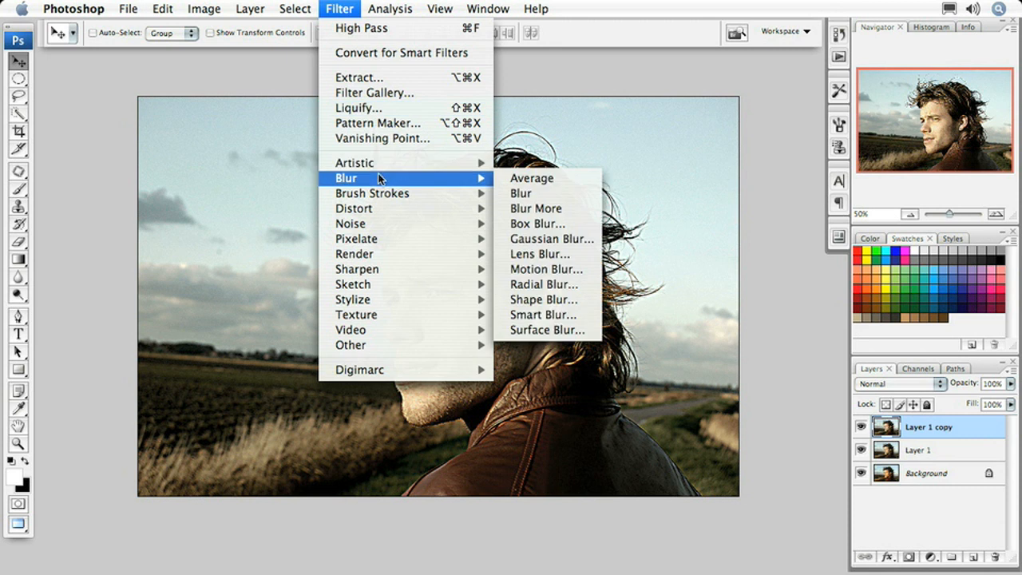
click(533, 238)
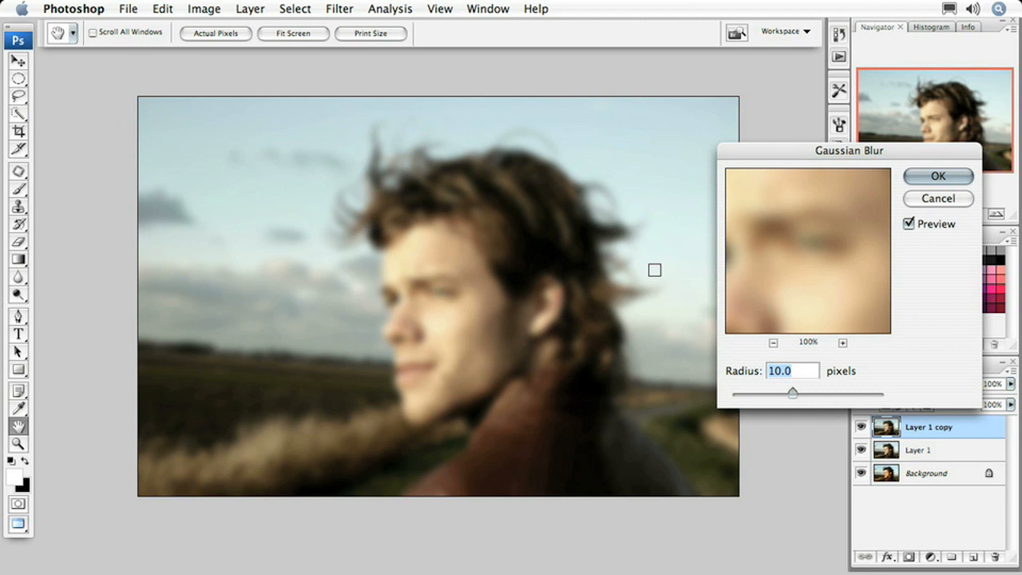
text(7)
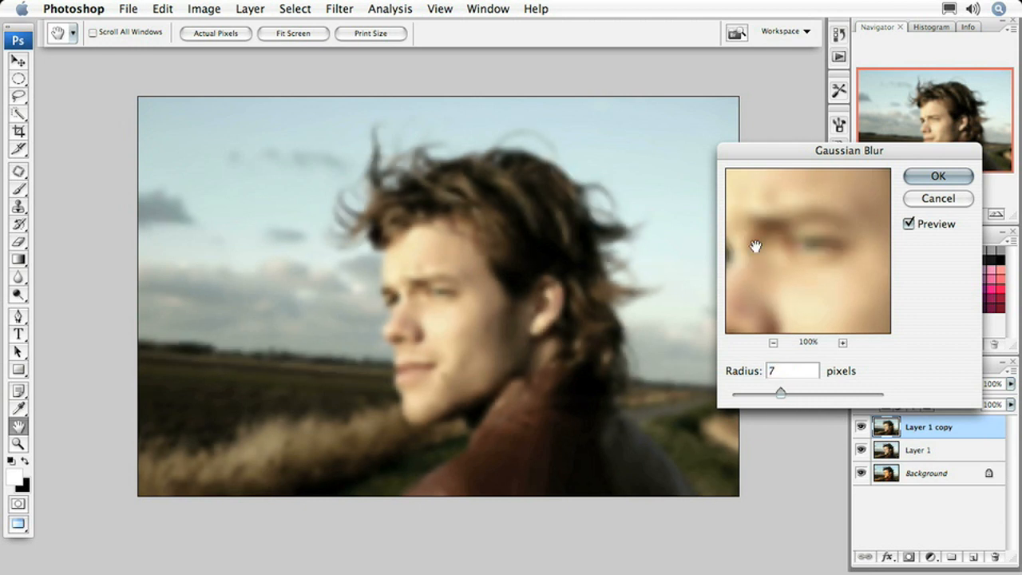
click(965, 173)
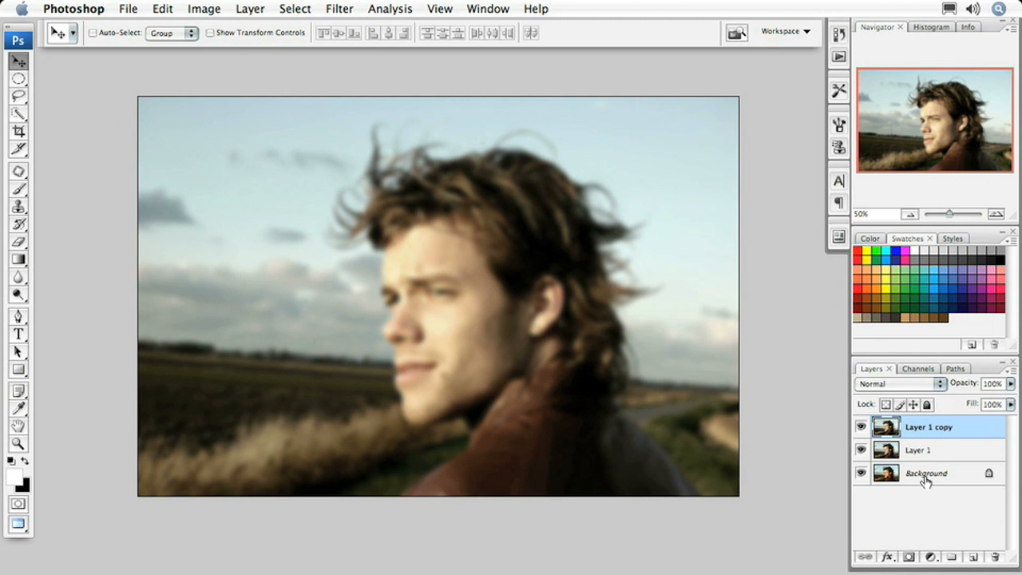
Add a layer mask to Layer 1 copy and fill the mask with 50% Gray at 100% opacity.
click(907, 558)
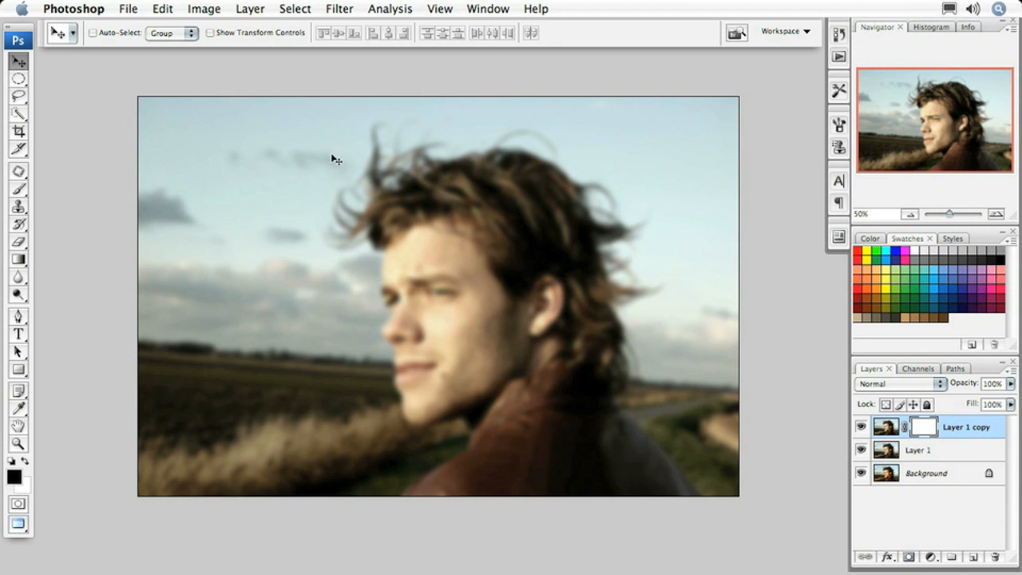
click(171, 13)
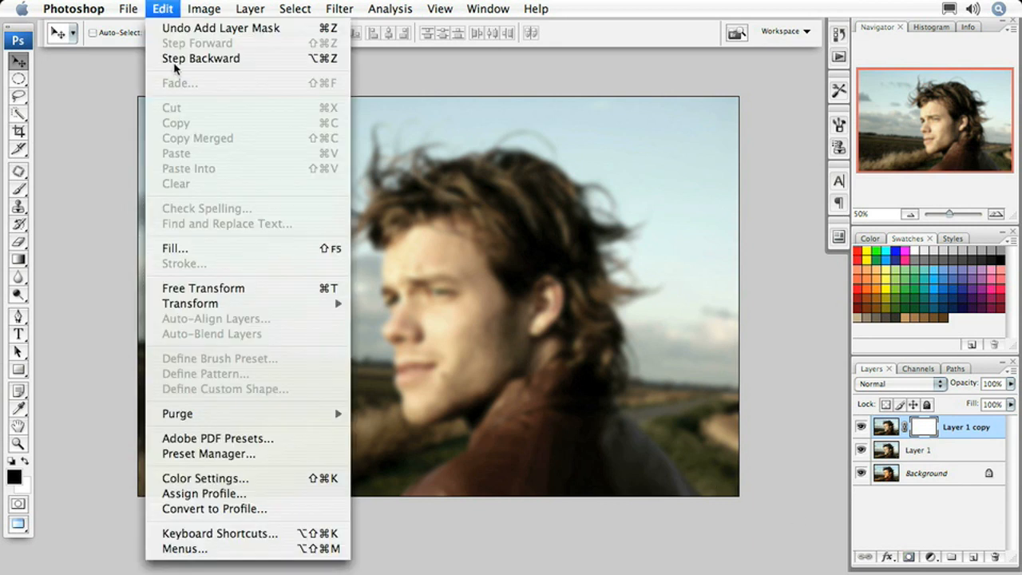
click(199, 244)
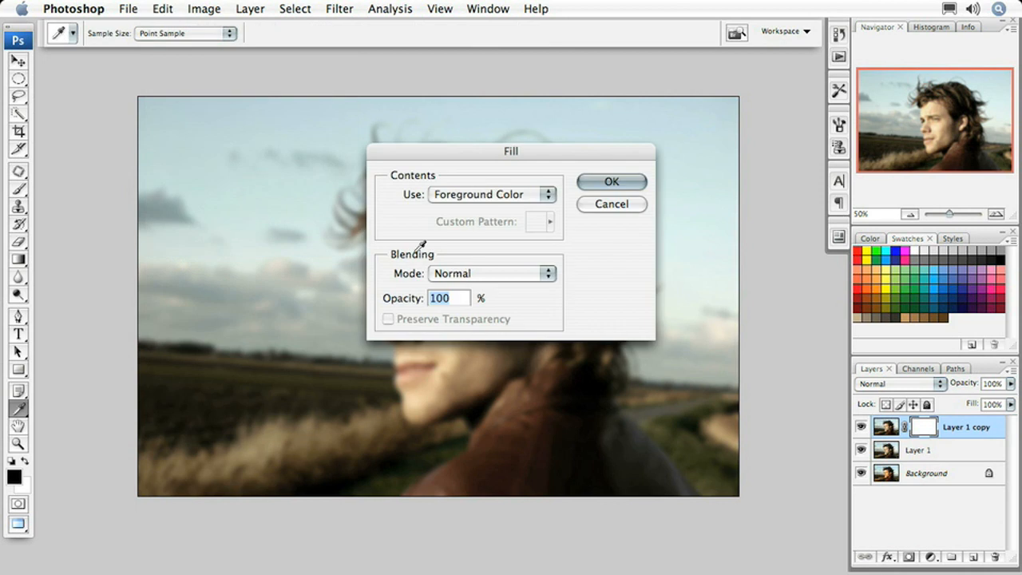
click(483, 195)
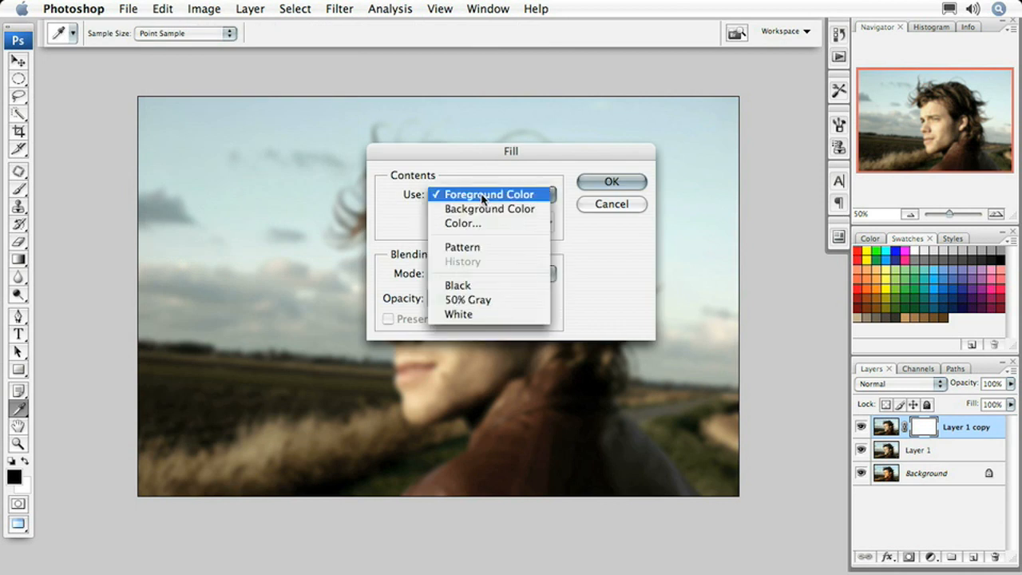
click(483, 301)
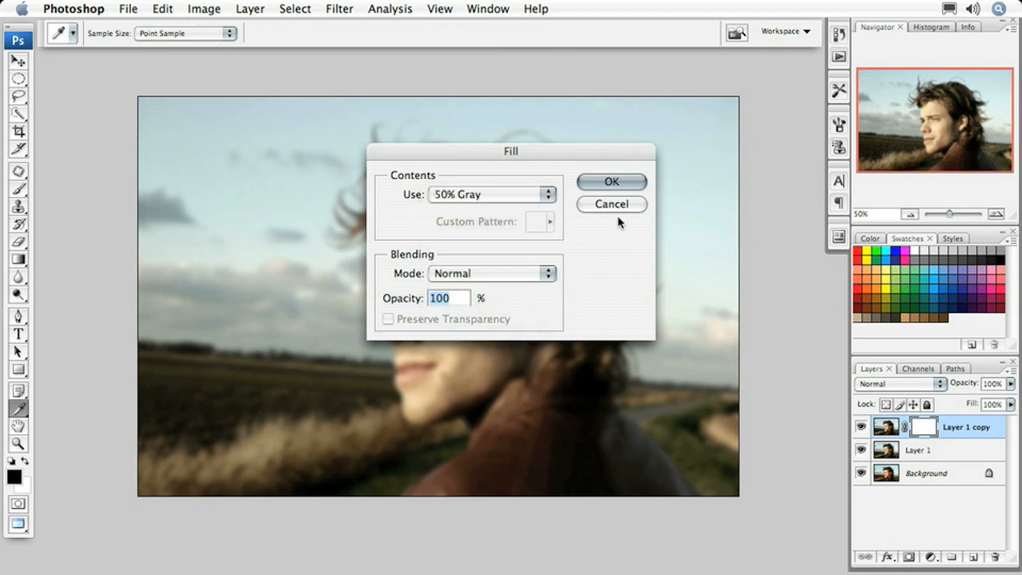
click(618, 181)
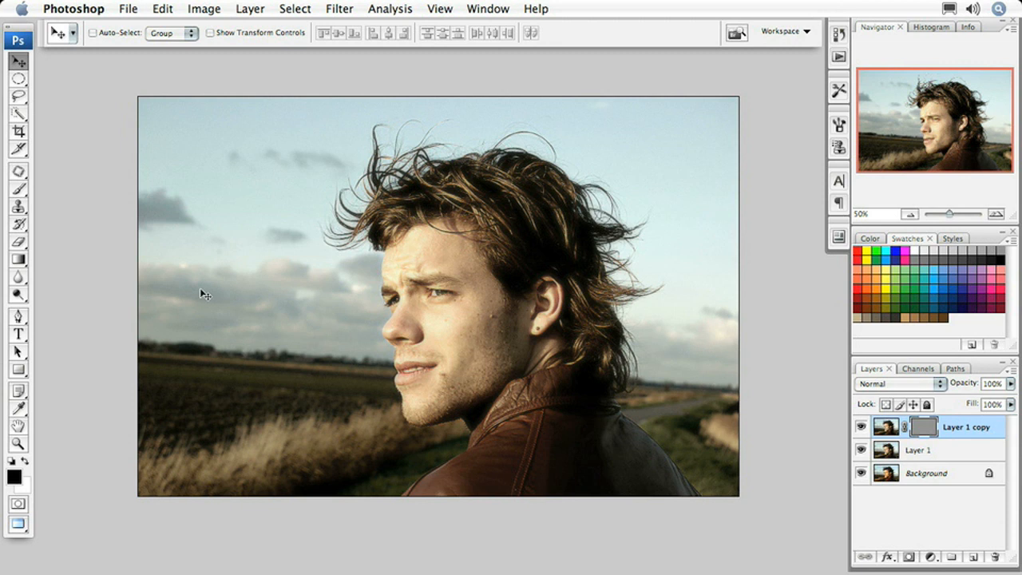
Paint black on the mask over the eyes with a 45-pixel brush and the mouth with a 35-pixel one, and merge down into Layer 1.
click(21, 190)
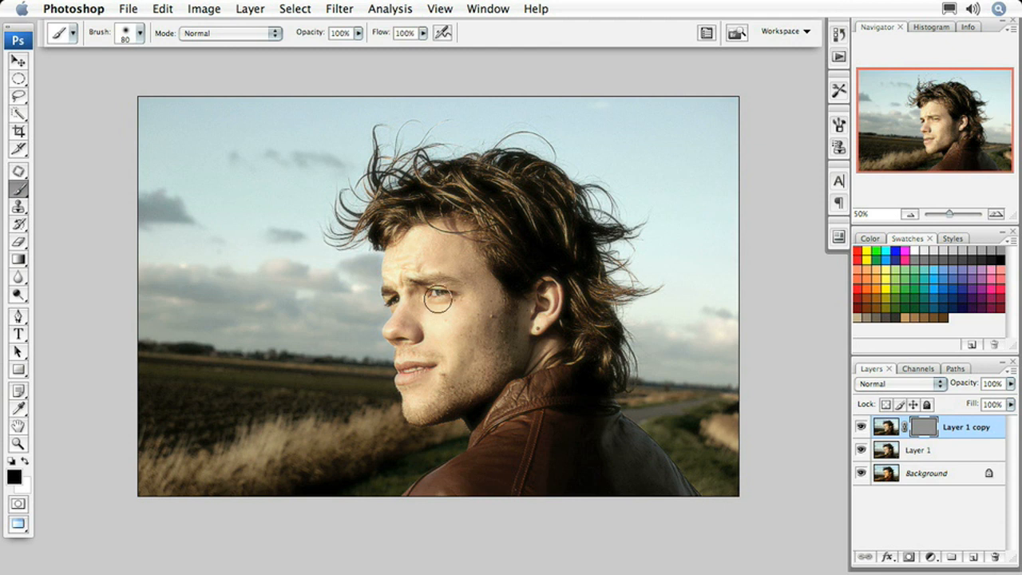
key(bracketleft)
key(bracketleft)
key(bracketleft)
key(bracketleft)
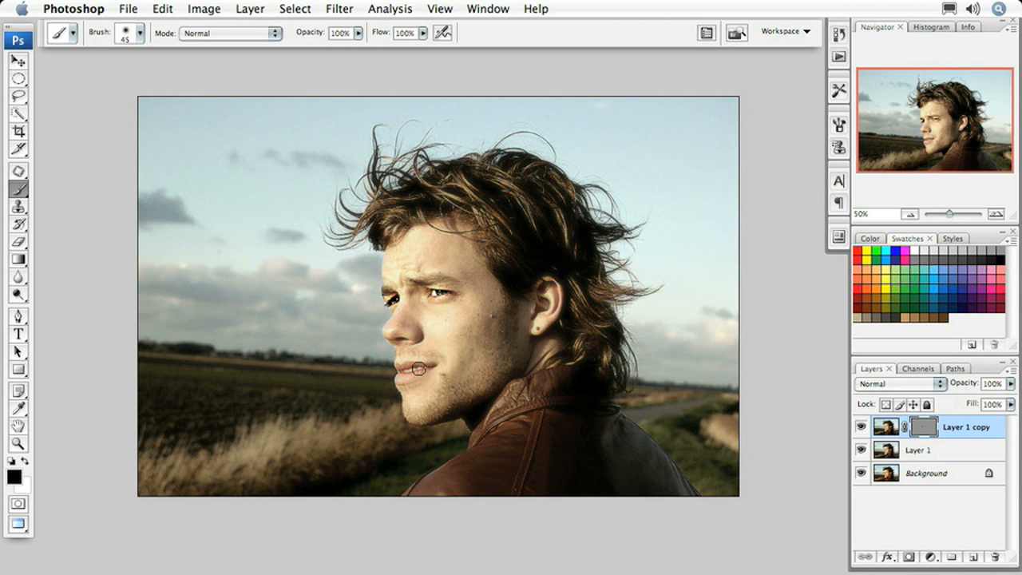
key(bracketleft)
drag(420, 368, 406, 372)
key(v)
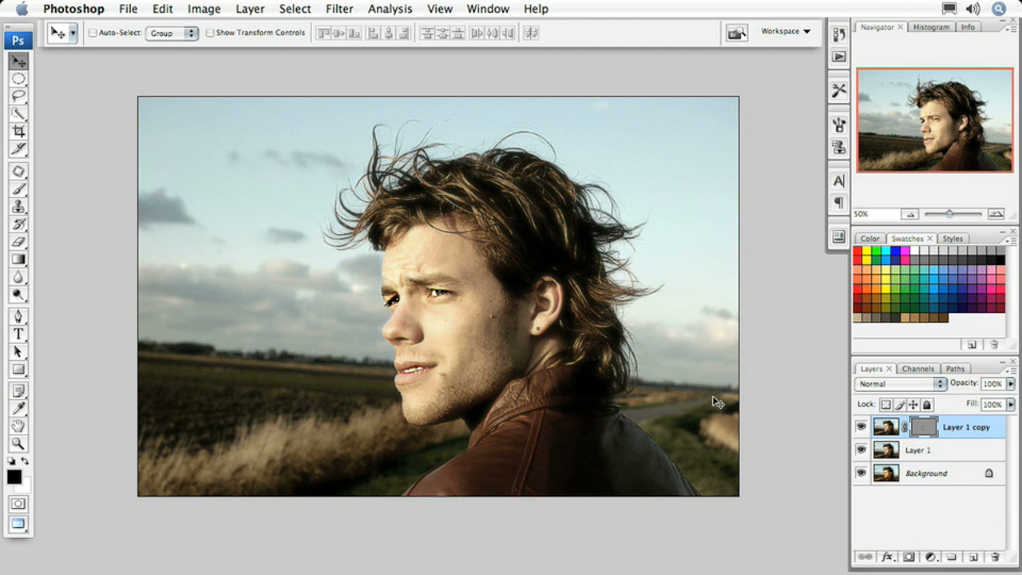
key(super+e)
key(x)
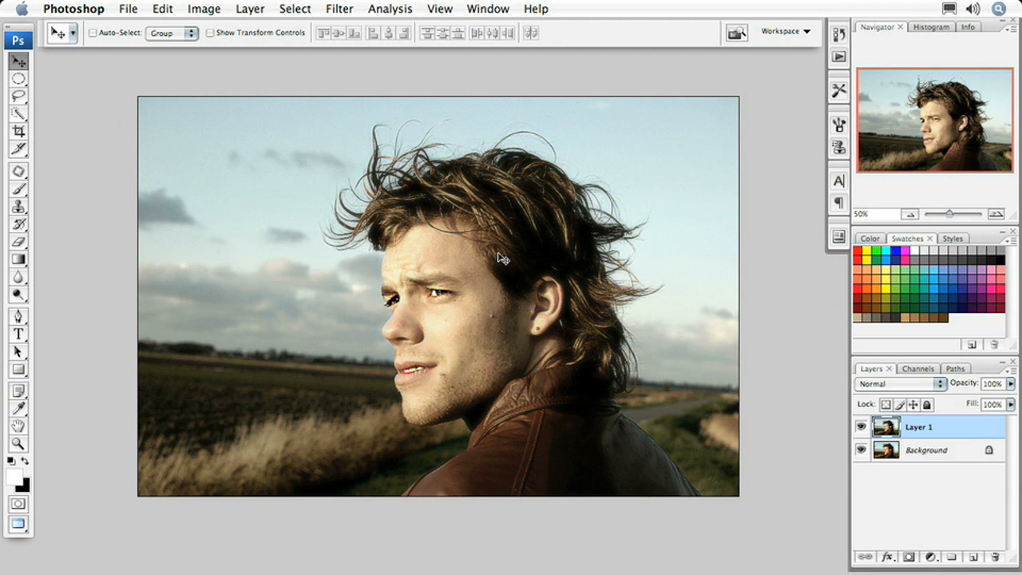
Apply an Unsharp Mask to Layer 1 with an amount of 100%, a radius of 30 pixels and a threshold of 0.
click(341, 10)
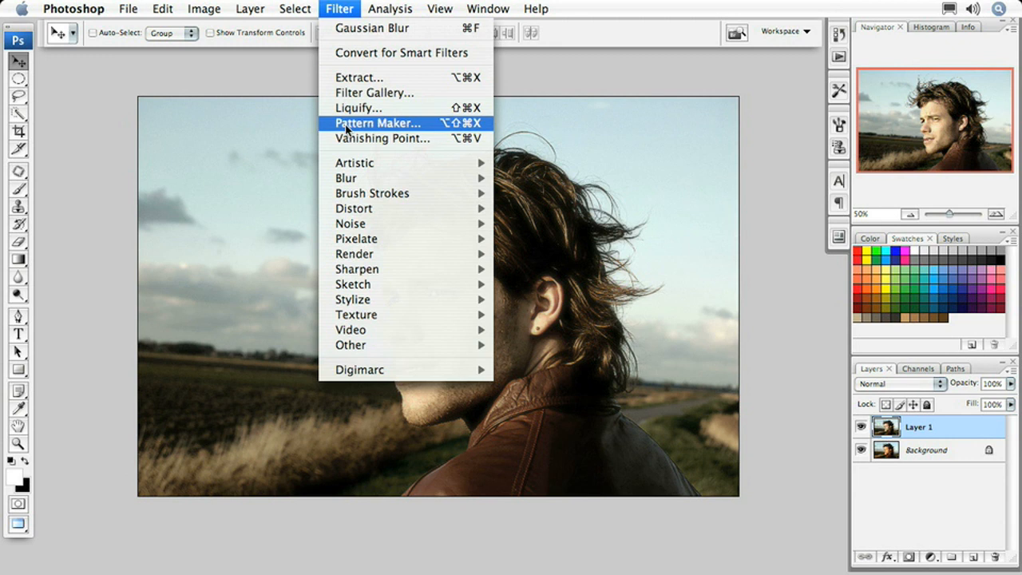
mouse_move(389, 276)
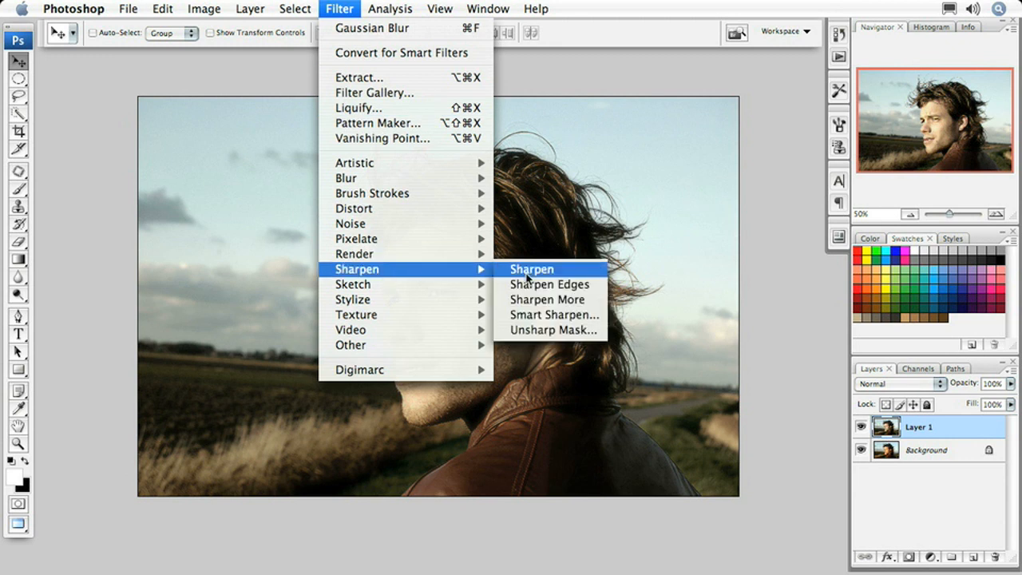
click(540, 334)
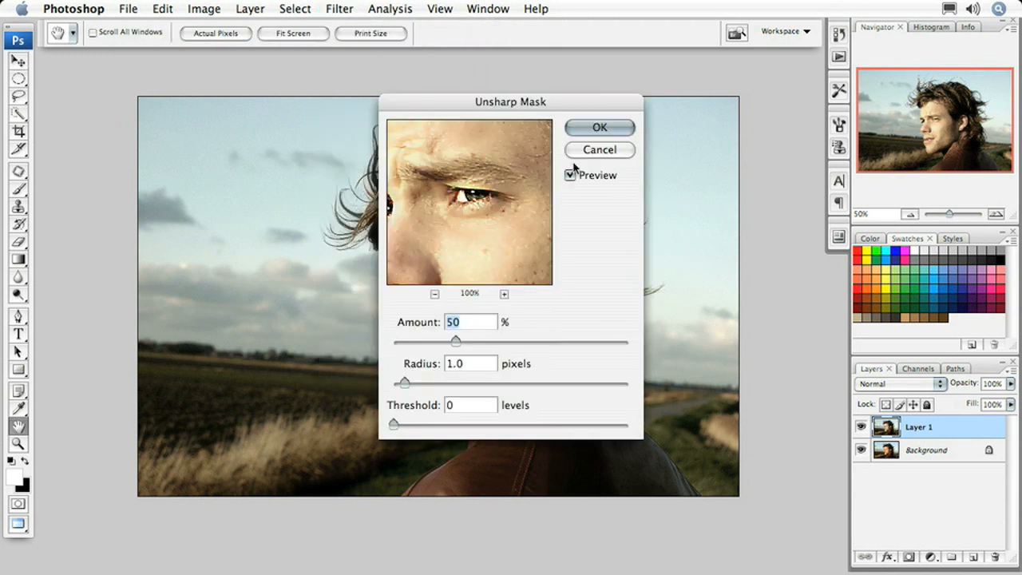
drag(548, 100, 795, 97)
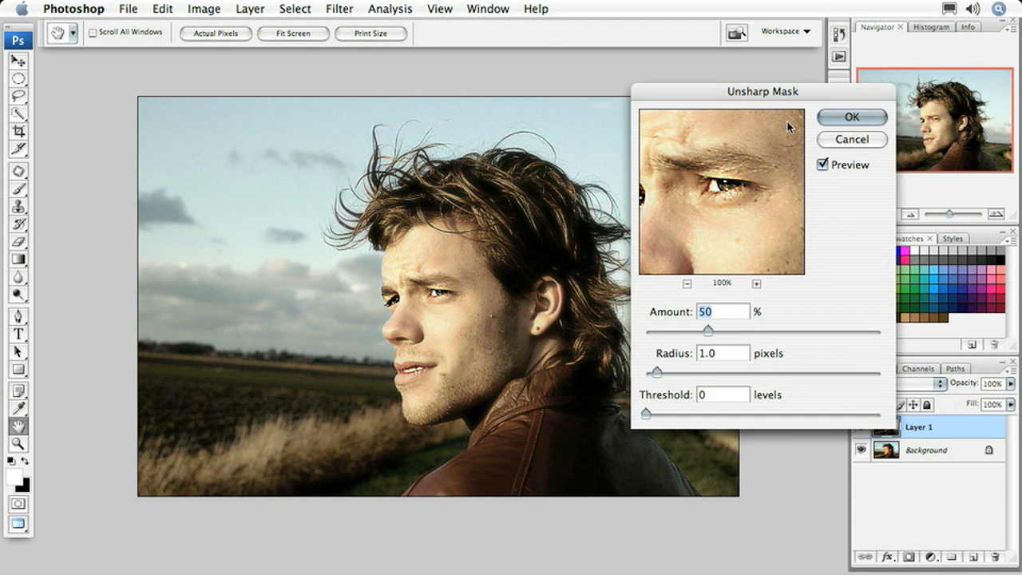
text(00)
key(Tab)
text(30)
key(Tab)
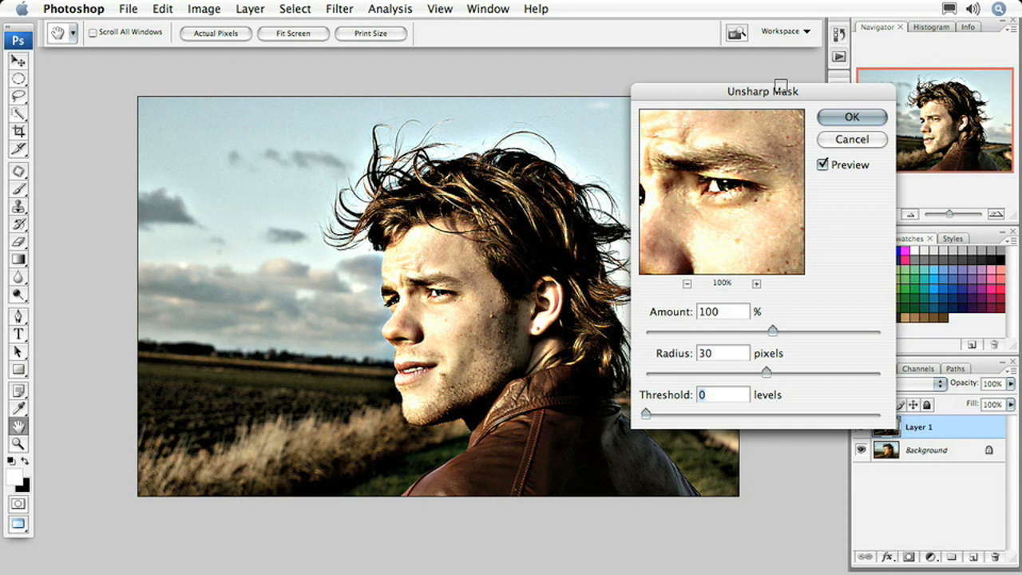
click(851, 120)
key(v)
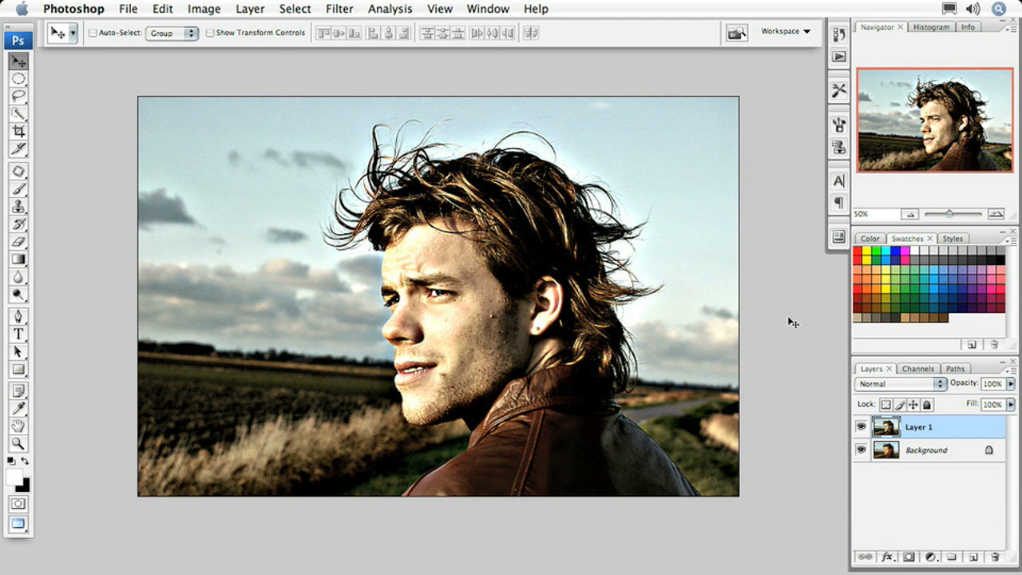
Convert Layer 1 to a smart object and apply a Surface Blur with a 5-pixel radius and a threshold of 15 levels.
right_click(948, 432)
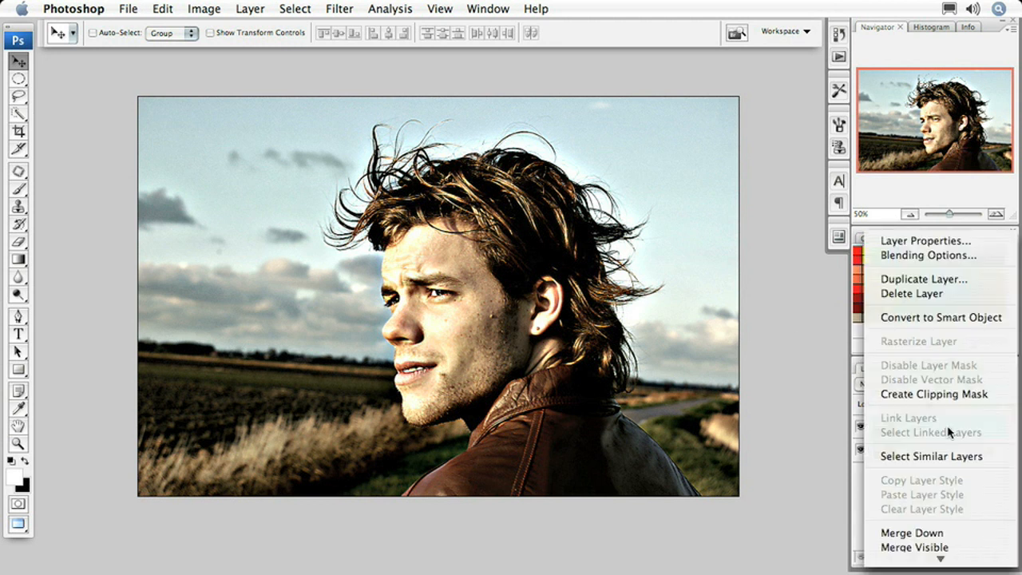
click(935, 317)
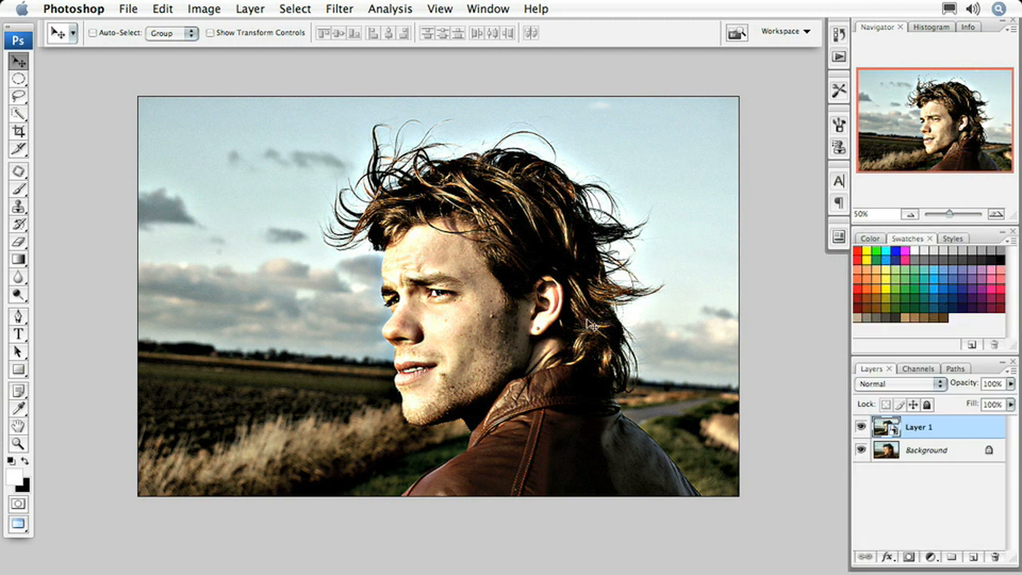
click(348, 8)
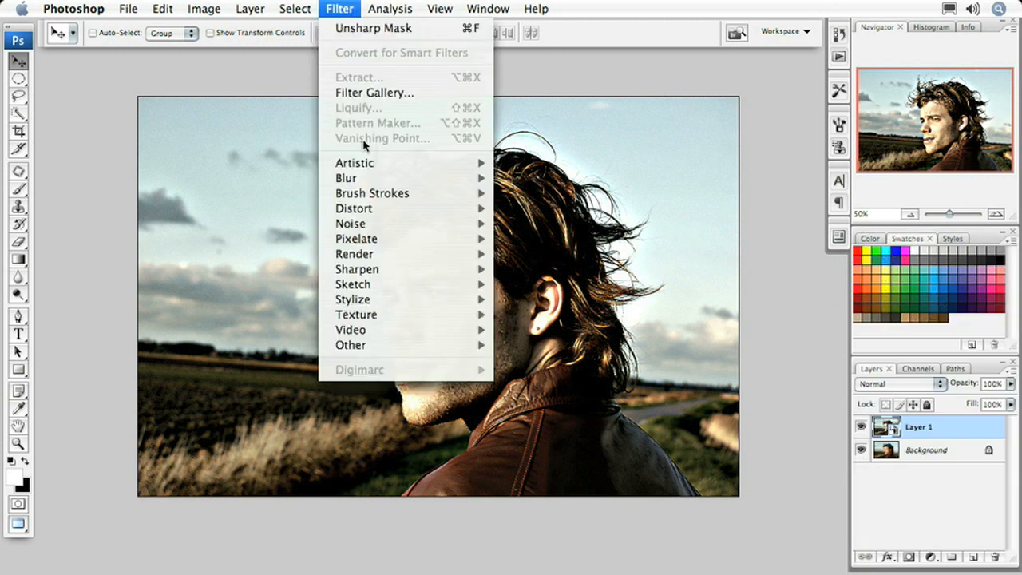
mouse_move(368, 183)
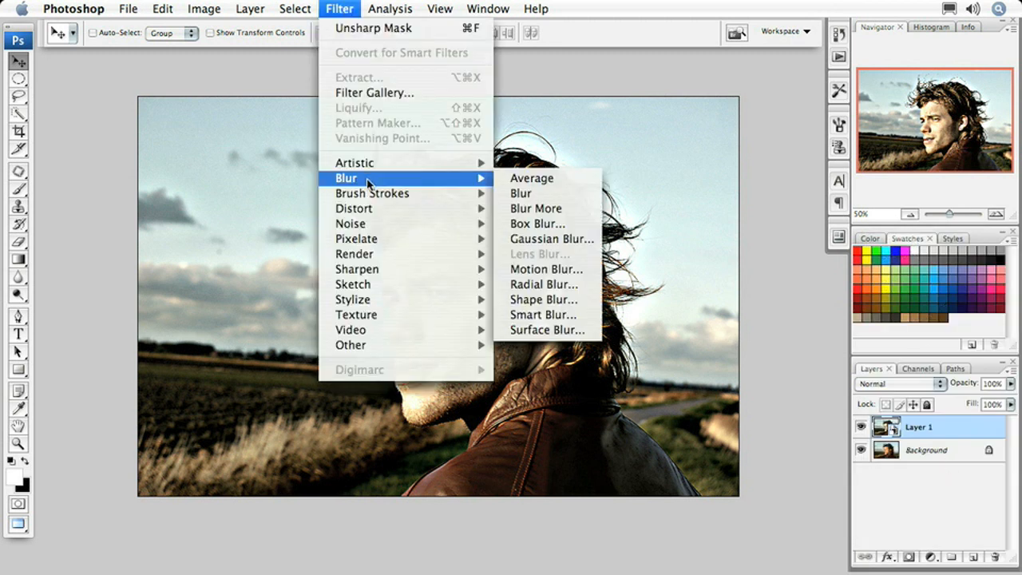
click(547, 330)
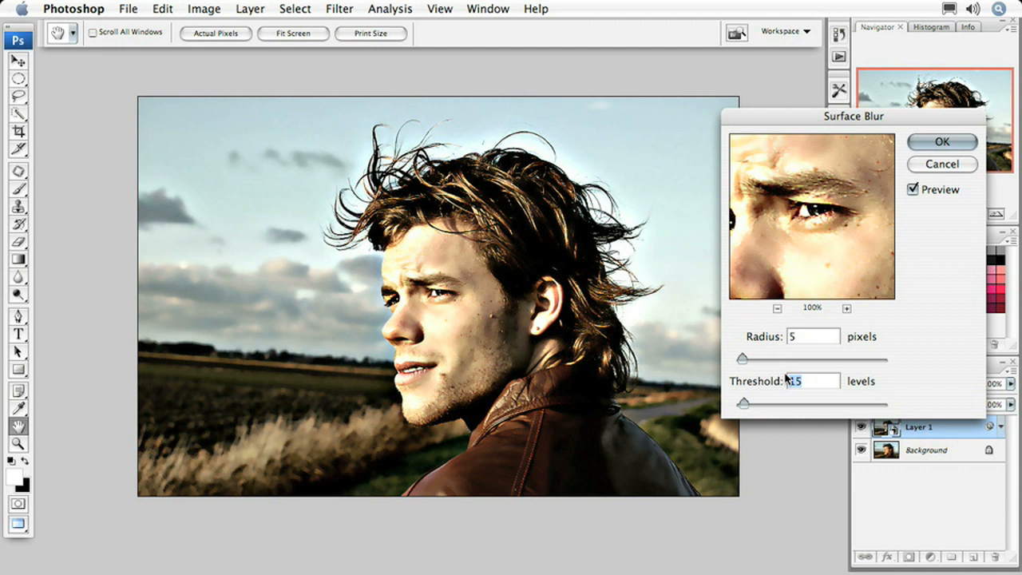
key(Return)
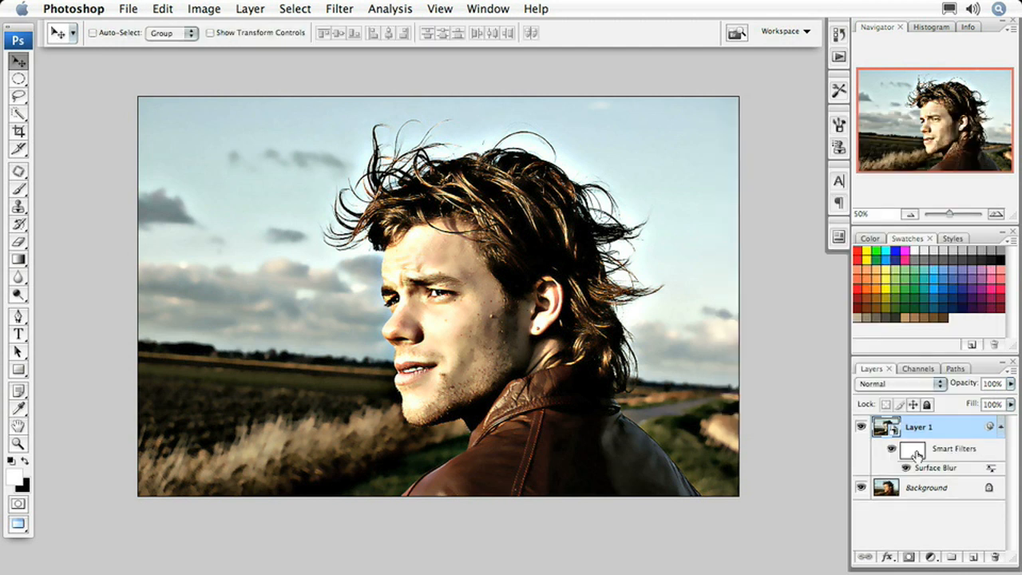
Invert the Surface Blur filter mask to black and paint white over the cheek and jaw with a 100-pixel brush at 50% opacity.
click(912, 452)
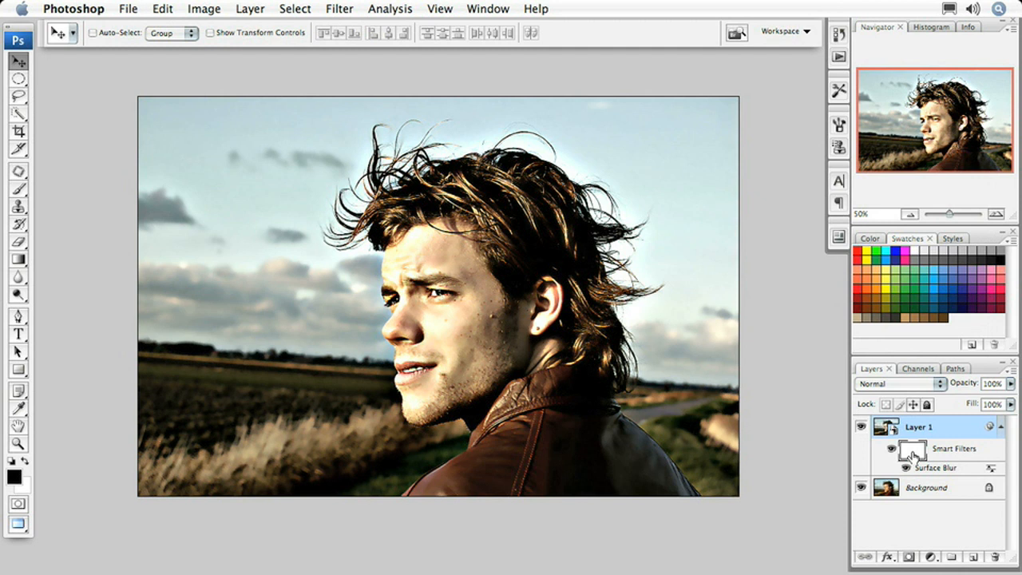
key(ctrl+i)
click(18, 189)
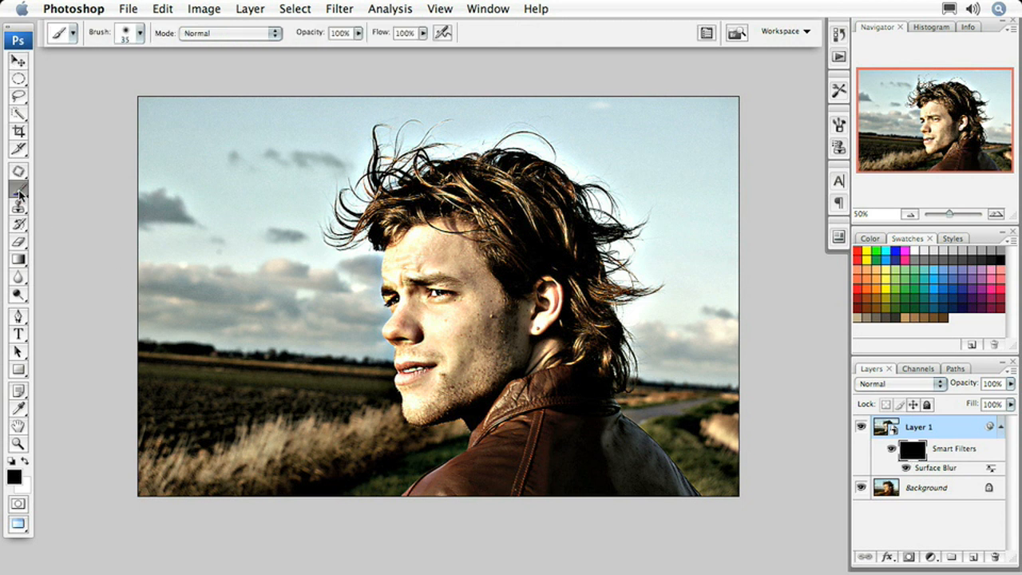
key(bracketright)
key(bracketright)
key(bracketright)
key(bracketright)
key(bracketright)
key(bracketright)
key(bracketright)
key(5)
key(x)
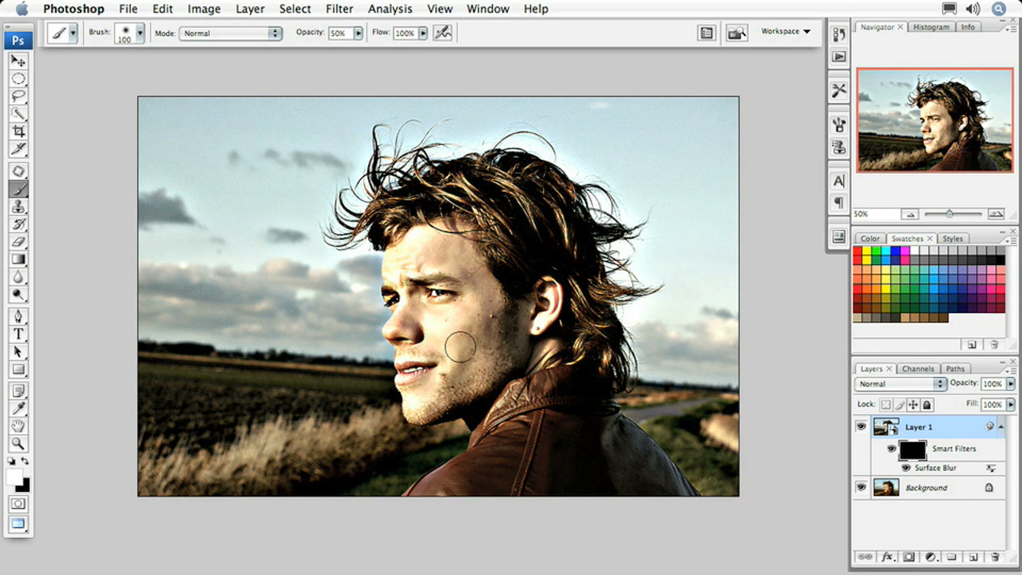
mouse_move(402, 351)
mouse_down()
mouse_move(457, 349)
mouse_move(546, 308)
mouse_move(548, 297)
mouse_move(482, 336)
mouse_up()
mouse_move(441, 392)
mouse_down()
mouse_move(530, 317)
mouse_move(490, 320)
mouse_move(494, 334)
mouse_up()
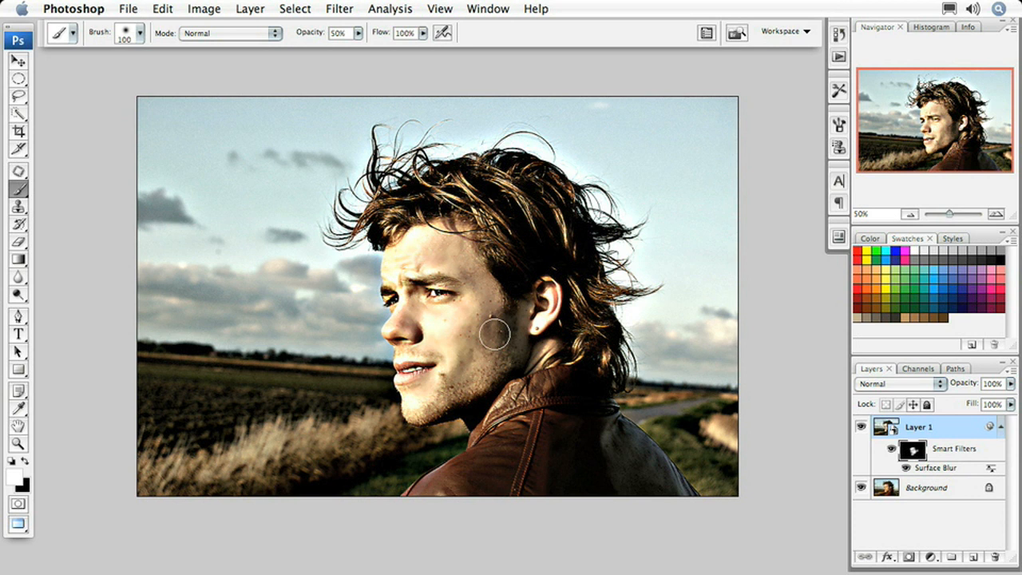